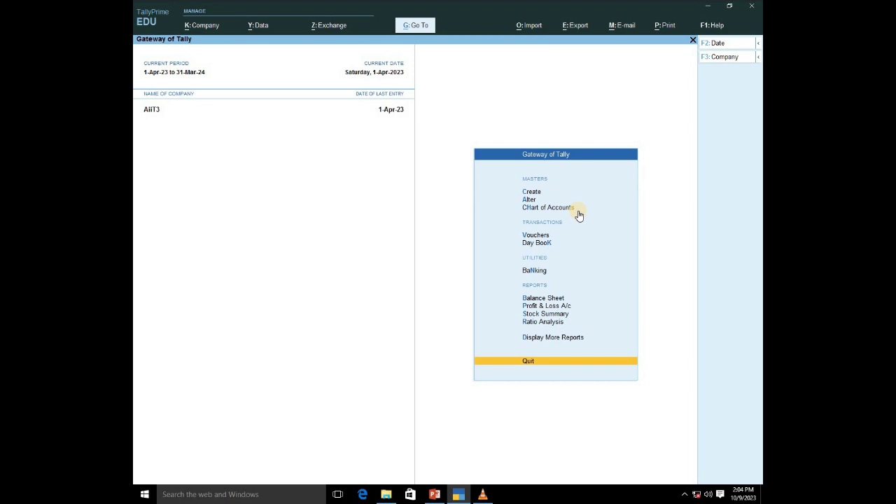
Step: Start a new ledger master and enter the supplier's full name and a short alias
key("Down")
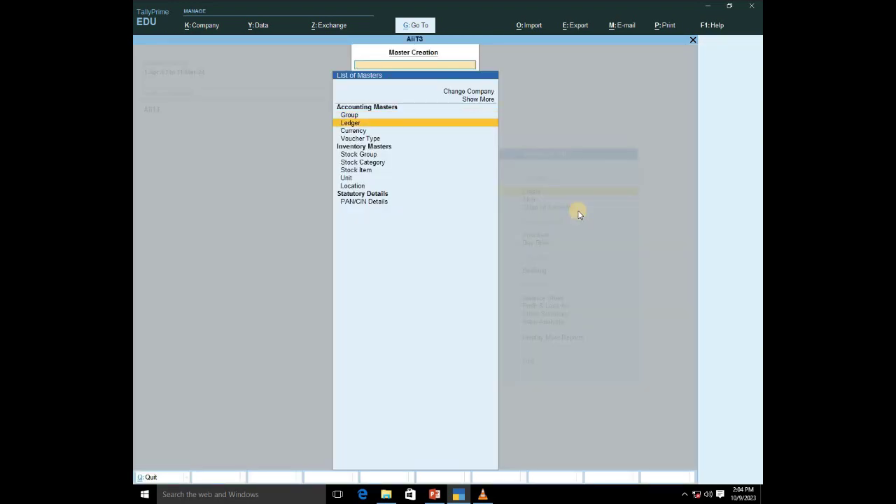
key("Return")
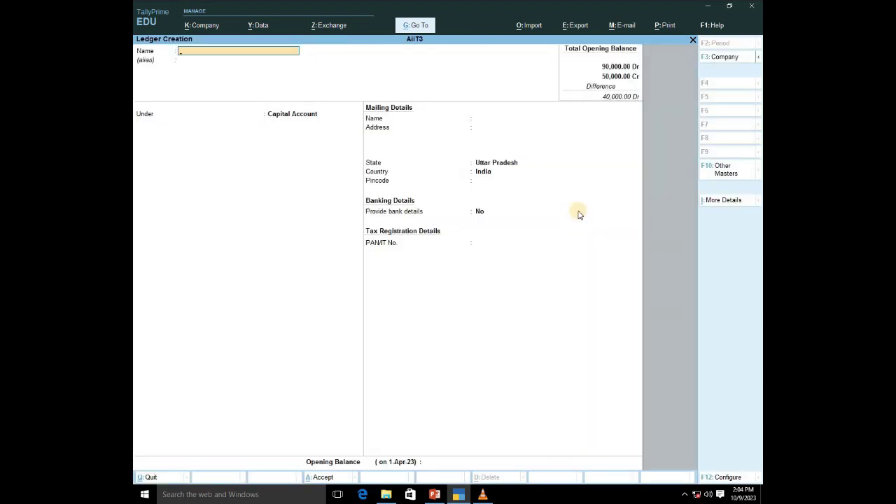
type("Raj Kumar")
key("Return")
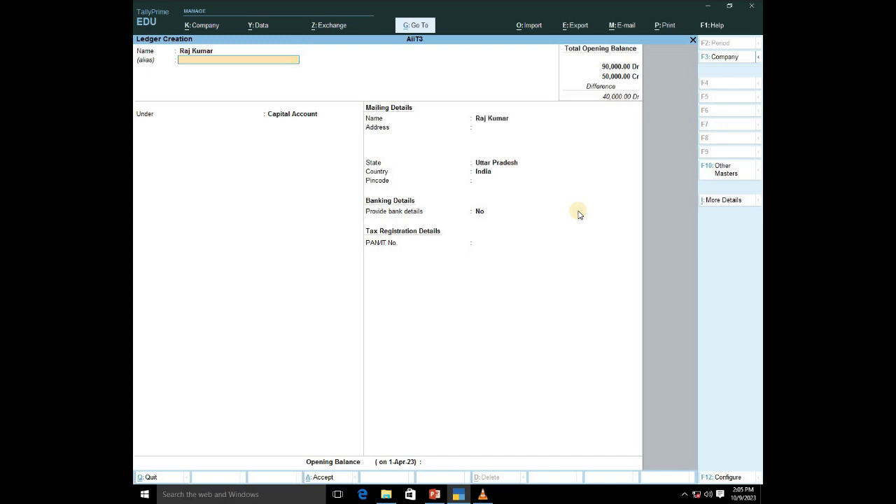
type("Rj")
key("Return")
Step: Place the supplier ledger under Sundry Creditors, keep the remaining defaults, and save it
type("S")
key("Down")
key("Down")
key("Down")
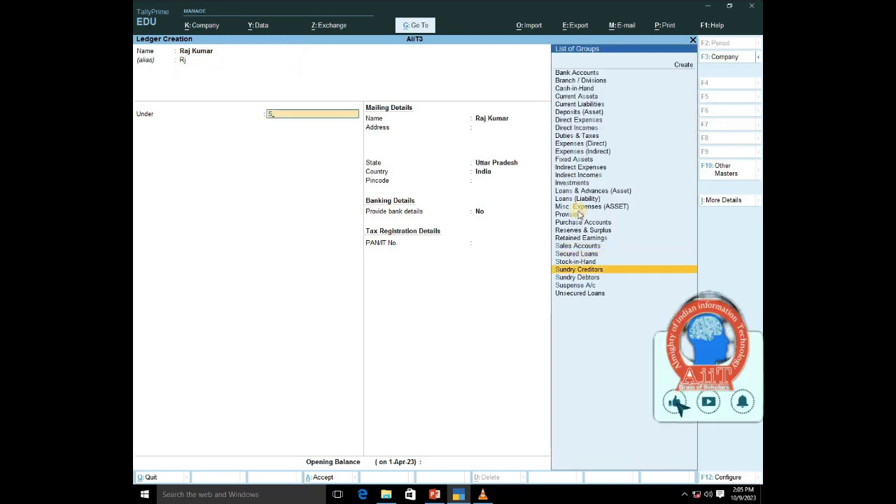
key("Return")
key("Return")
key("Return")
key("Return")
key("Return")
key("Return")
key("Return")
key("Return")
key("Return")
key("Return")
key("Return")
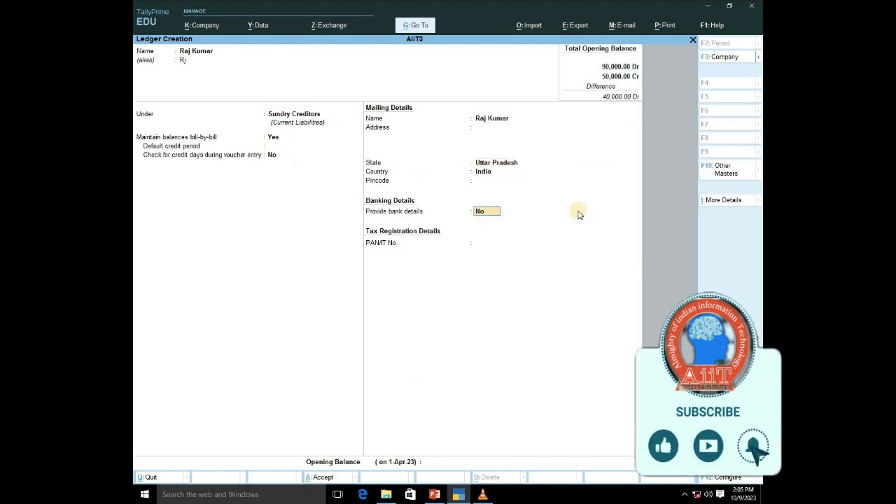
key("Return")
key("Return")
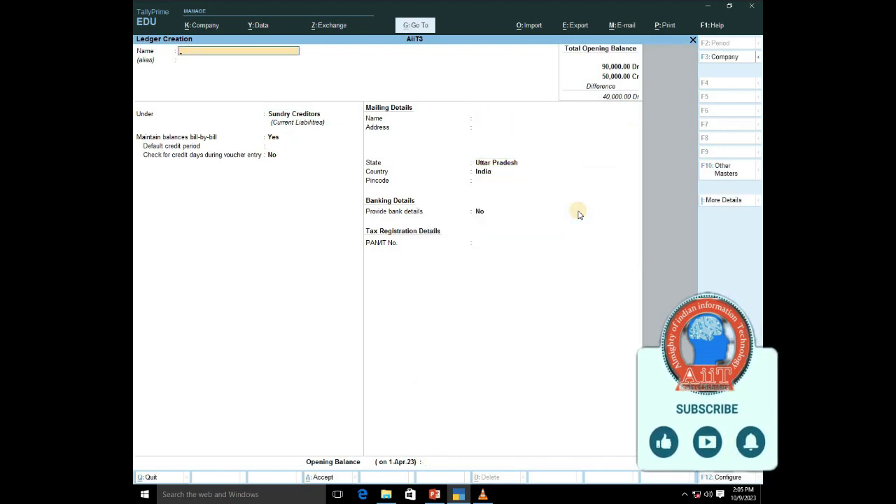
Step: Leave ledger creation and start a new purchase voucher, leaving the supplier invoice number and date blank
key("Escape")
key("Escape")
key("Down")
key("Down")
key("Down")
key("Down")
key("Up")
key("Return")
key("Return")
key("Return")
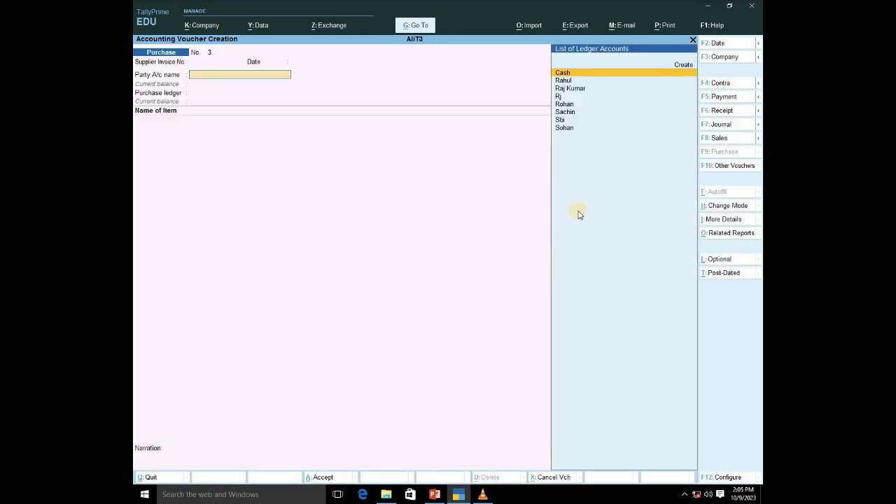
Step: Choose the new supplier ledger as the voucher's party, leaving the receipt details blank and accepting the default party details
key("Down")
key("Down")
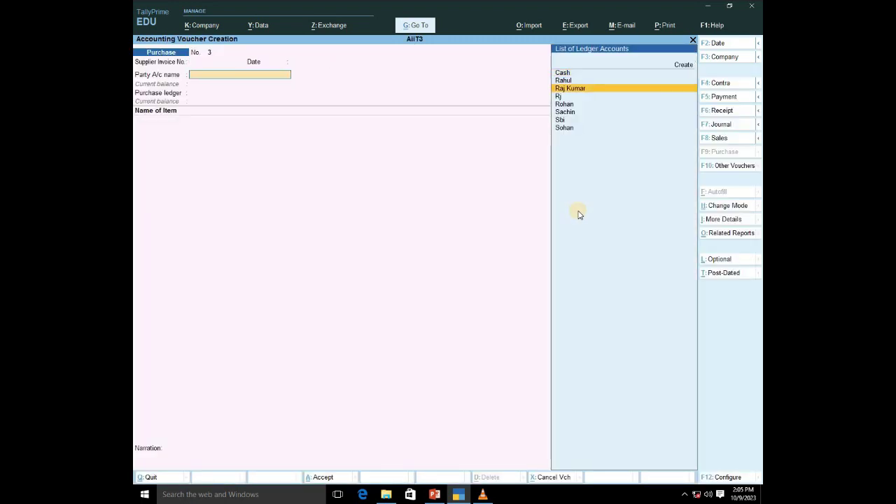
key("Return")
key("Return")
key("Return")
key("Return")
key("Return")
key("Return")
key("Return")
key("Return")
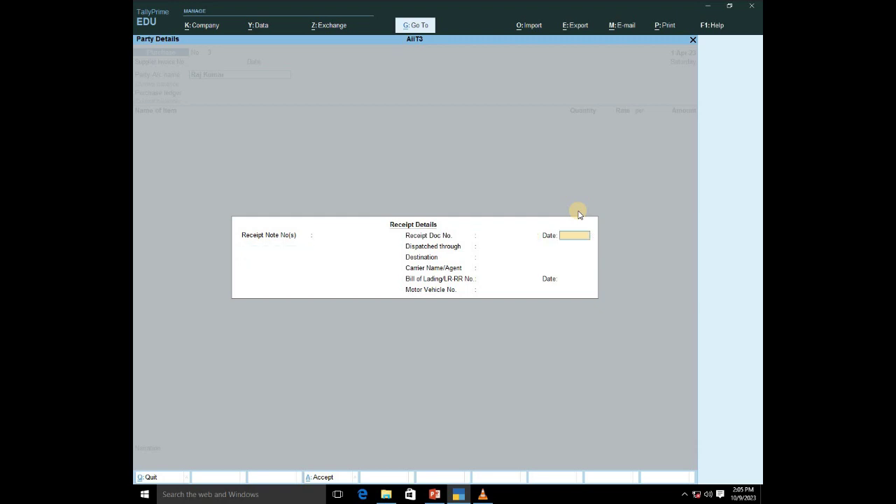
key("Return")
key("Return")
key("Return")
key("Return")
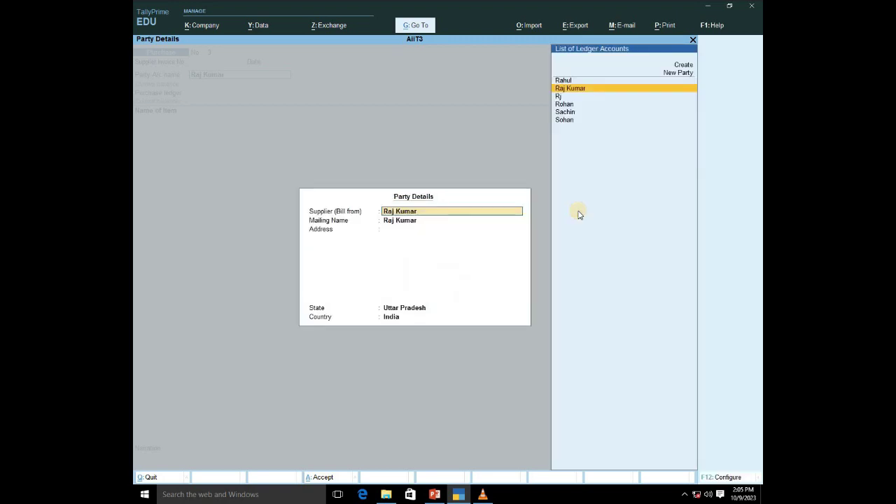
key("Return")
key("Return")
key("Return")
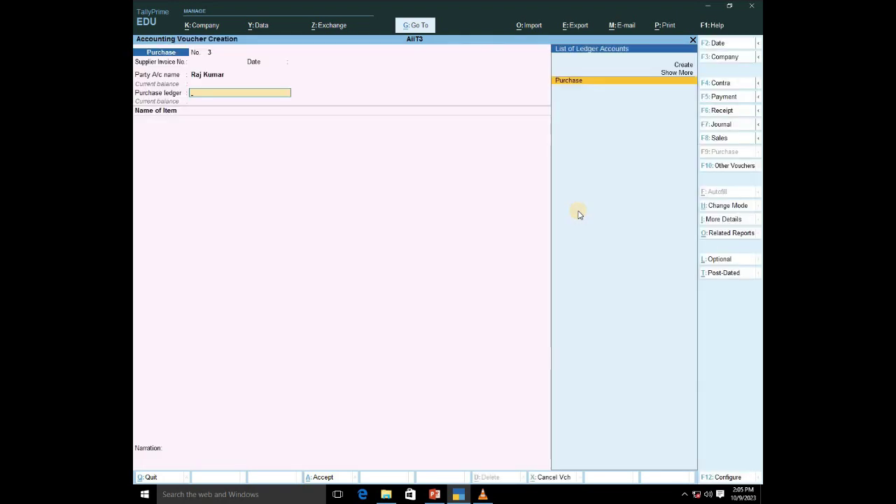
Step: Set the purchase ledger to Purchase and choose Mobile as the voucher's first stock item
key("Return")
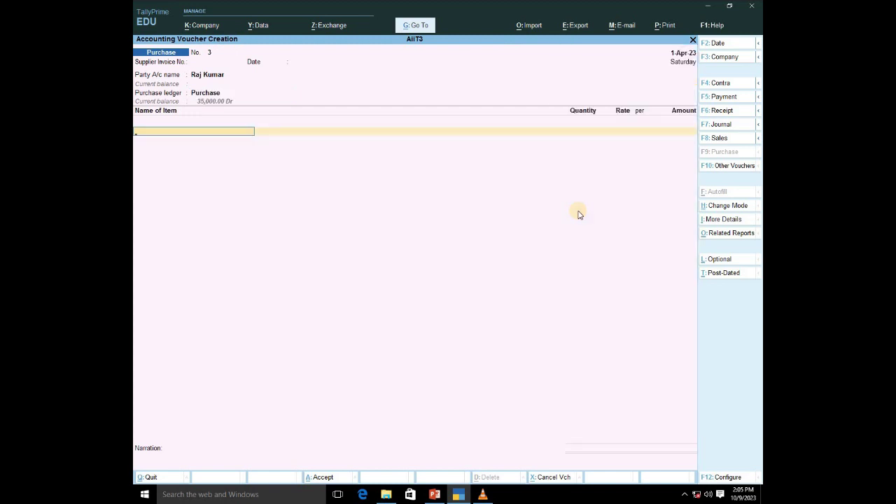
key("Down")
key("Down")
key("Down")
key("Down")
key("Down")
key("Return")
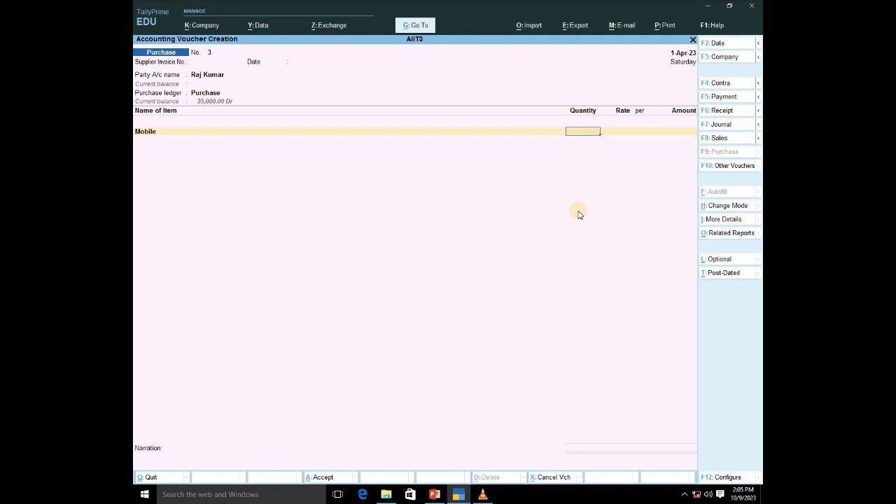
Step: Set the Mobile line to a quantity of 2 pcs at a rate of 1,000 per piece
type("2")
key("Return")
type("1,000")
key("Return")
key("Return")
key("Return")
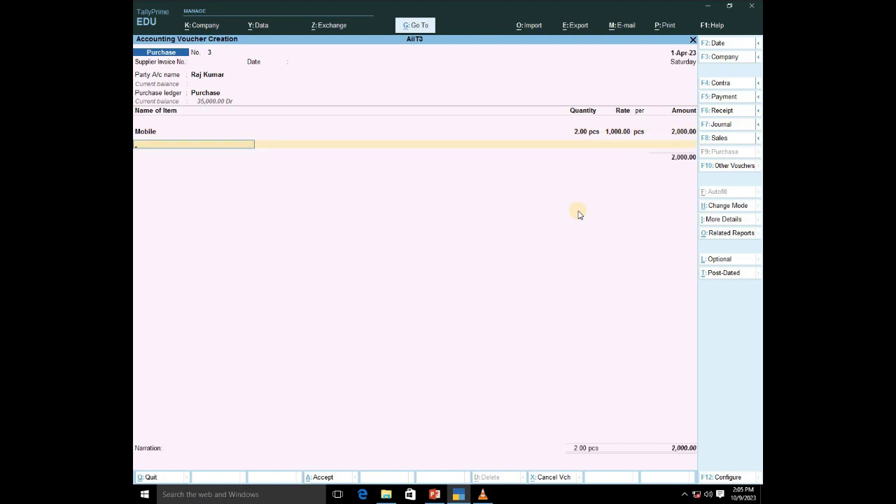
Step: End the item list, record the bill as a New Ref named Aiit03, and save the purchase voucher
key("Return")
key("Return")
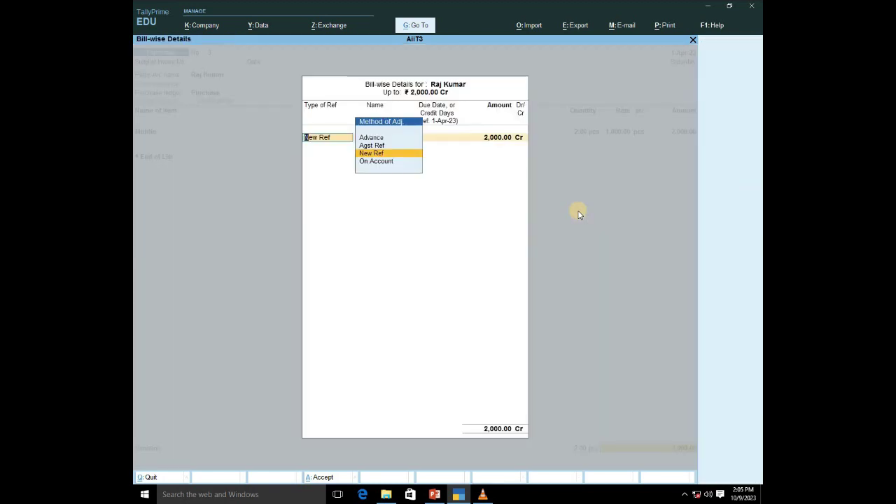
key("Return")
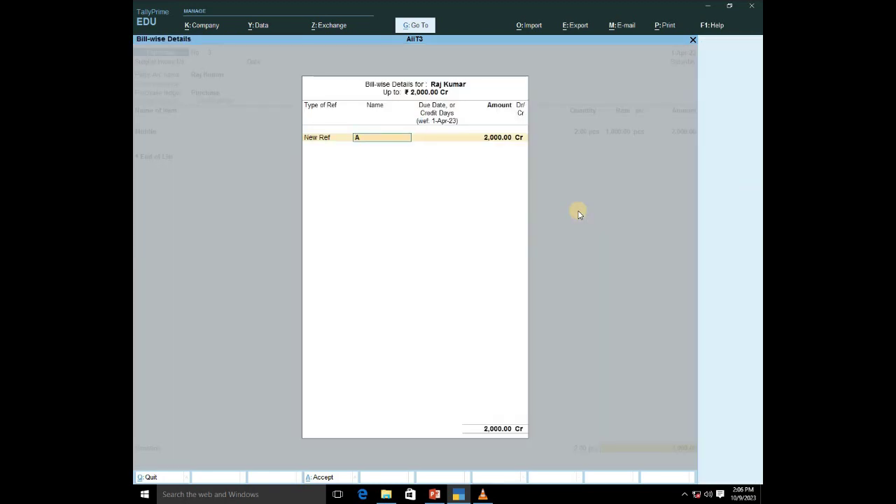
type("Aiit03")
key("Return")
key("Return")
key("Return")
key("Return")
key("Return")
key("Return")
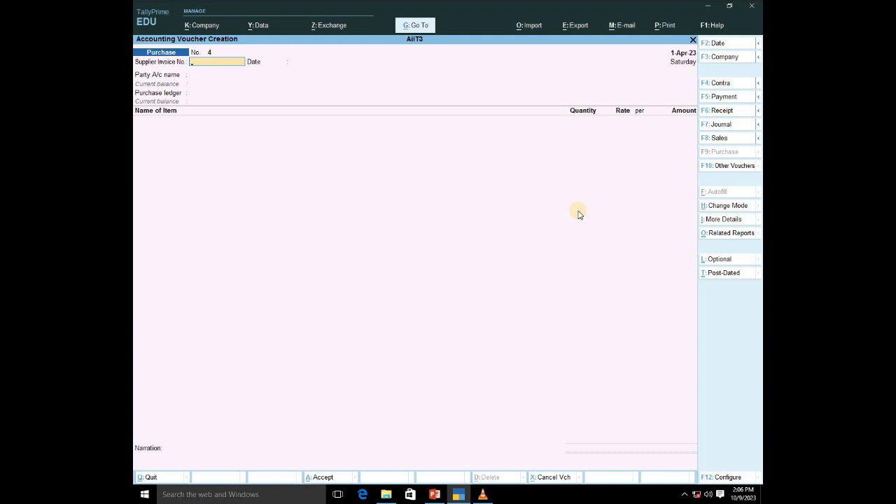
Step: Start another purchase voucher for the same supplier with blank receipt details and the Purchase ledger
key("Return")
key("Return")
type("Raj Kumar")
key("Return")
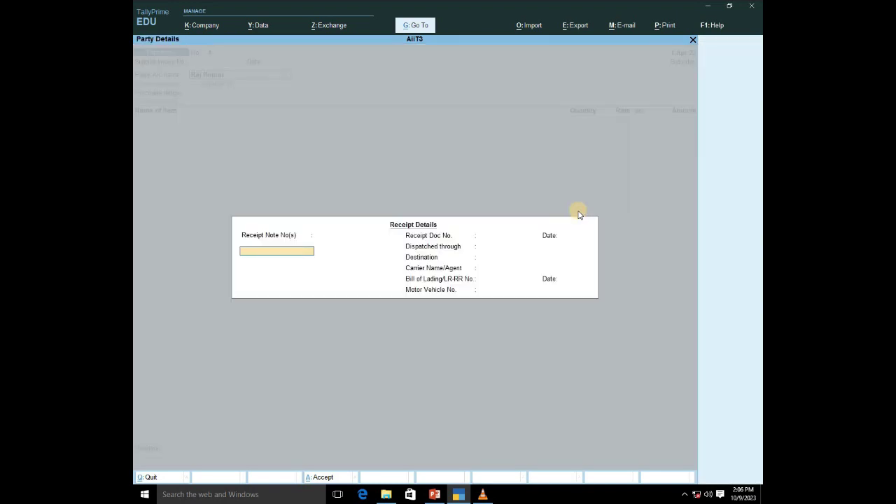
key("Return")
key("Return")
key("Return")
key("Return")
key("Return")
key("Return")
key("Return")
key("Return")
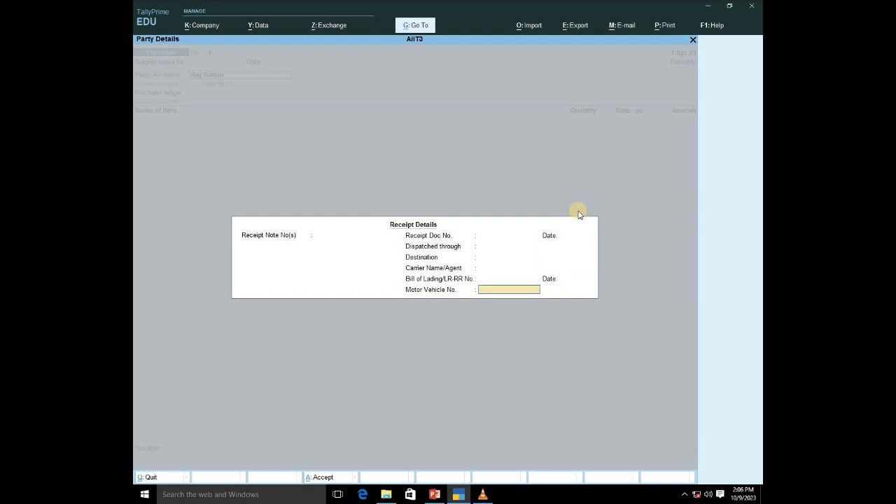
key("Return")
key("Return")
key("Return")
key("Return")
key("Return")
key("Return")
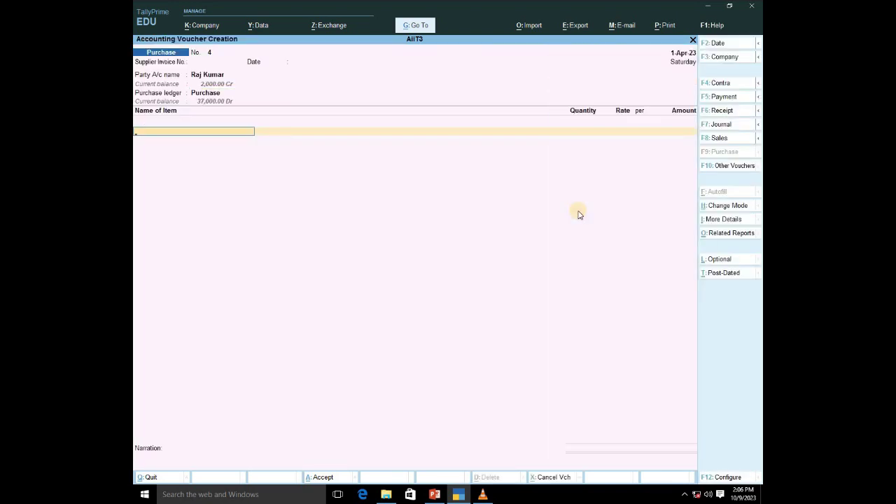
key("Escape")
key("Up")
key("Up")
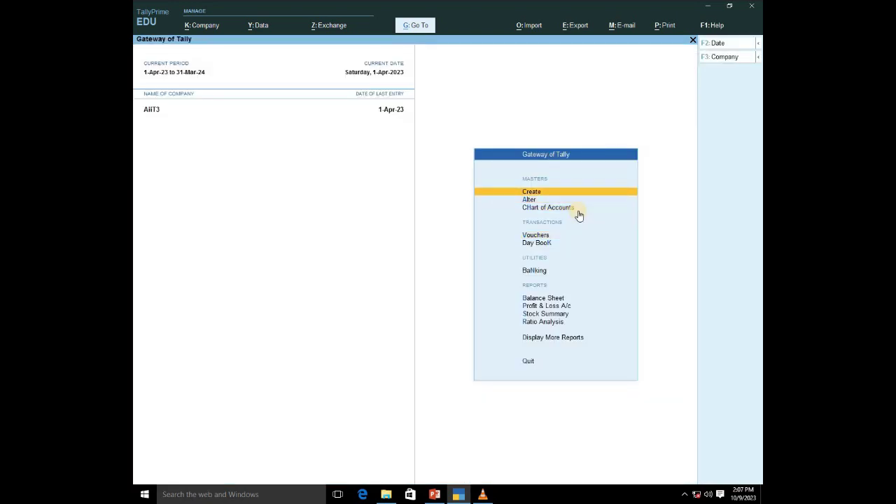
key("Return")
key("Down")
key("Down")
key("Down")
key("Down")
key("Down")
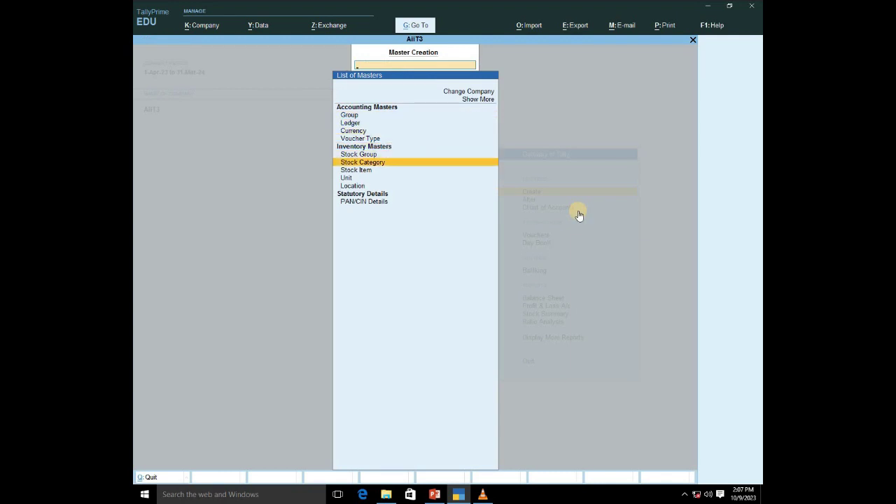
key("Escape")
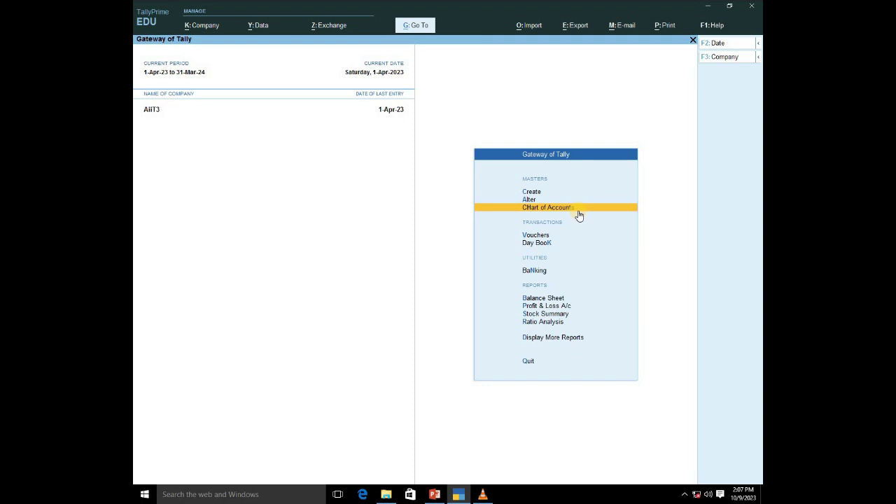
Step: Open the Dell stock group for alteration from the chart of accounts' stock item list
left_click(579, 215)
key("Down")
key("Down")
key("Down")
key("Down")
key("Down")
key("Down")
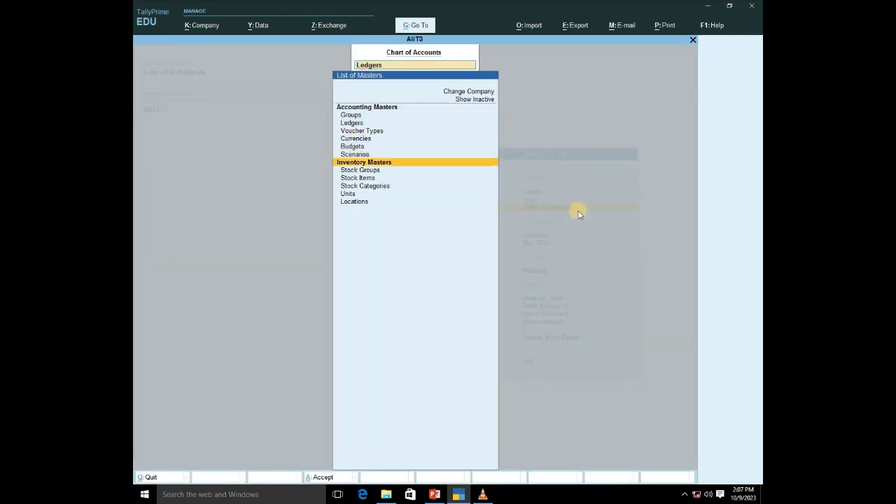
key("Return")
key("Return")
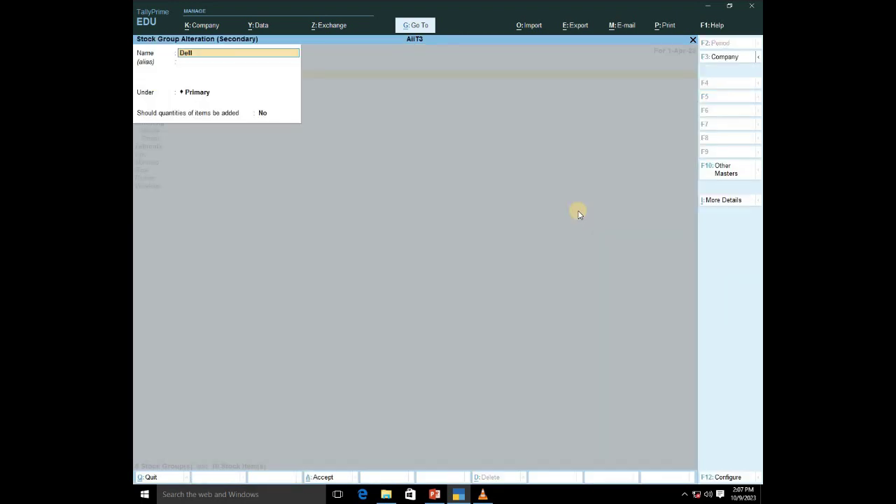
Step: Give the Dell stock group the alias Dl and save it
key("Return")
type("Dl")
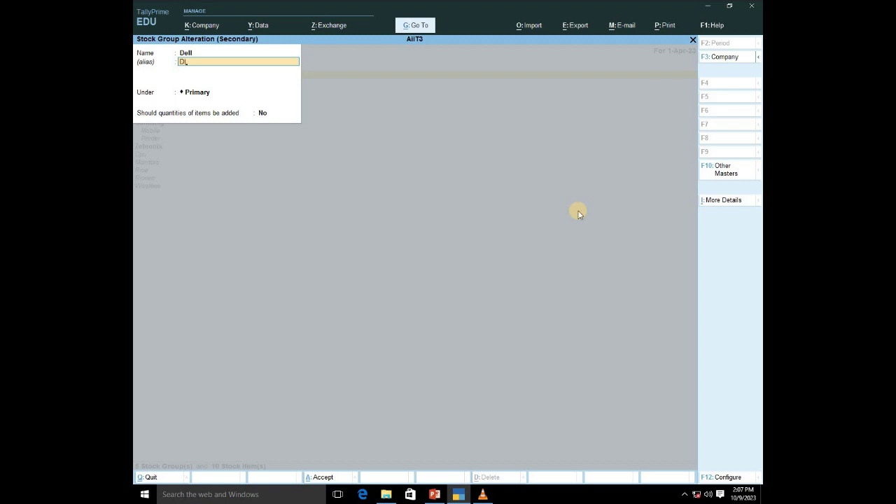
key("Return")
key("Return")
key("Return")
Step: Give the Mouse stock item the alias Ms and save it
key("Return")
key("Return")
type("Ms")
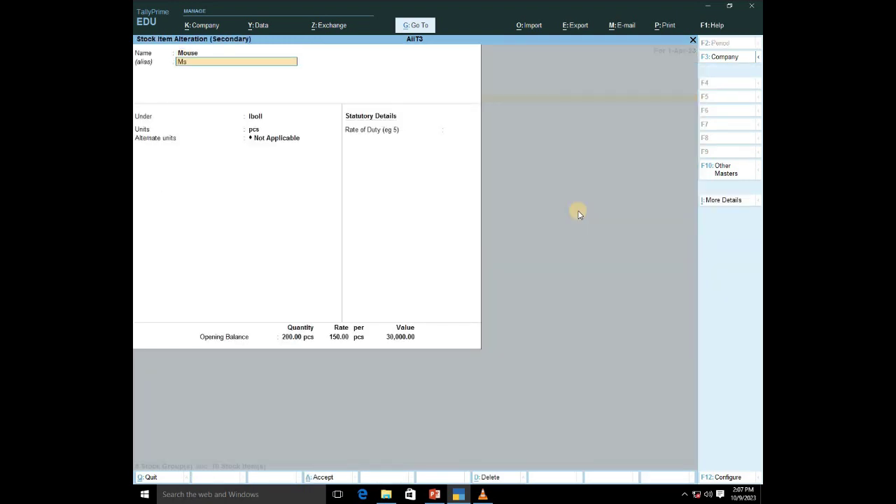
key("Return")
key("ctrl+a")
Step: Add an alias beginning with L to the Lcd stock item and save it
key("Return")
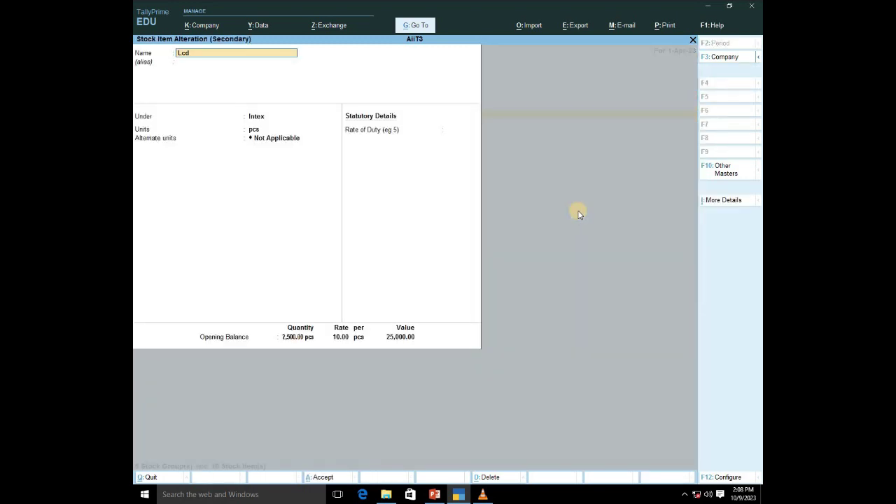
key("Return")
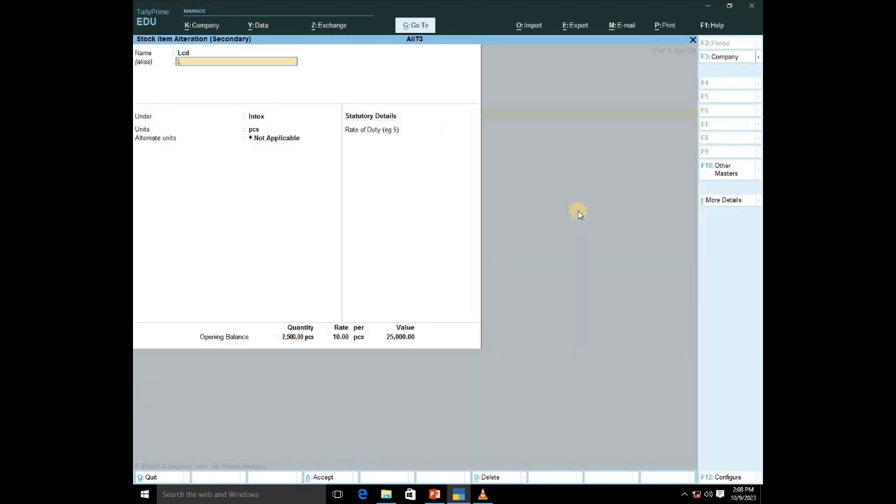
key("Return")
key("Return")
key("Return")
key("Return")
key("Return")
key("Return")
key("Return")
key("Return")
Step: Give the Mobile stock item the alias Mob and save it
key("Return")
key("Return")
type("Mob")
key("Return")
key("Return")
key("Return")
key("Return")
key("Return")
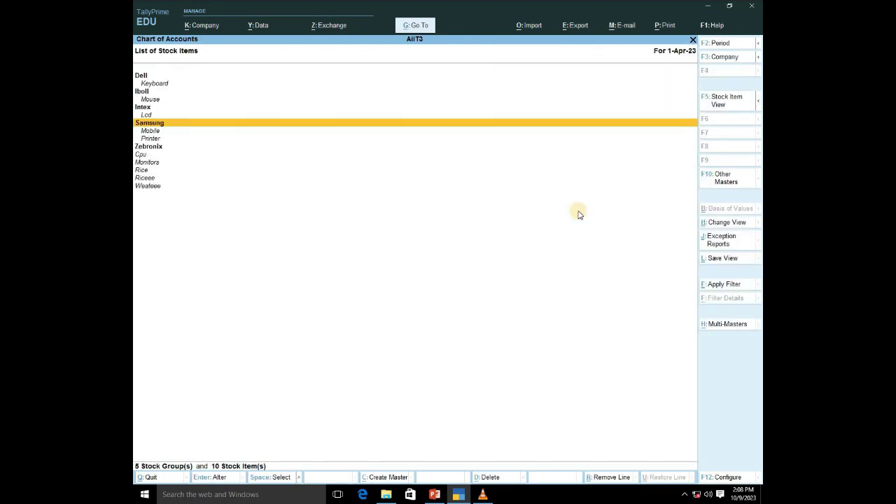
Step: Open the Printer stock item for alteration, go through its alias and remaining details, and accept it
key("Down")
key("Down")
key("Return")
key("Return")
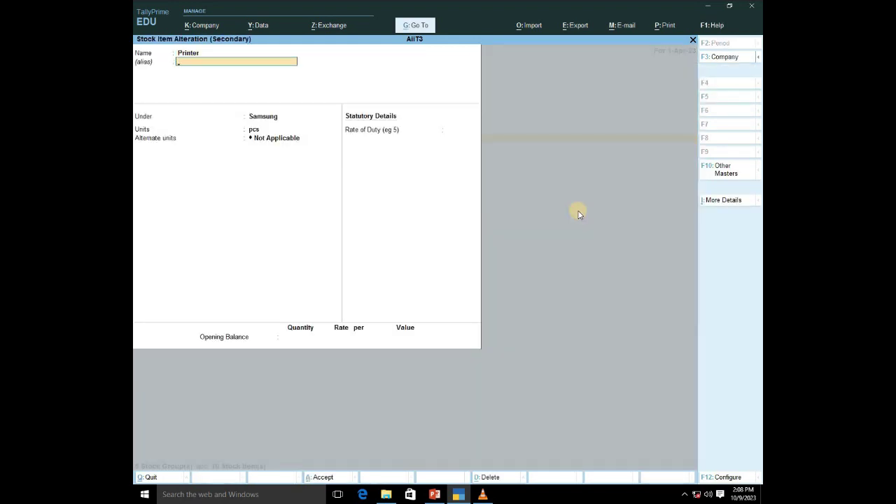
key("Return")
key("Return")
key("Return")
key("Return")
key("Return")
key("Return")
key("Return")
Step: Open the Monitors stock item for alteration, give it the alias Mn and save it
key("Down")
key("Down")
key("Down")
key("Down")
key("Down")
key("Return")
key("Return")
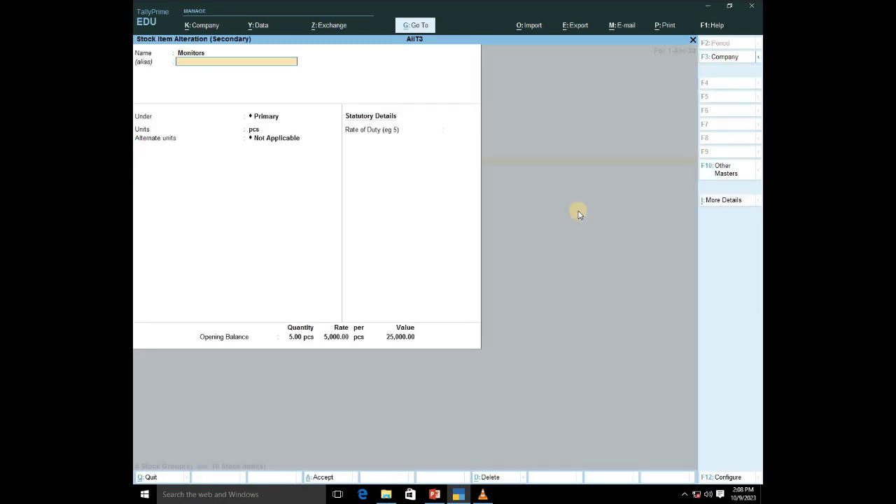
key("Return")
key("Return")
key("Return")
key("Return")
key("Return")
key("Return")
key("Return")
key("Return")
key("Return")
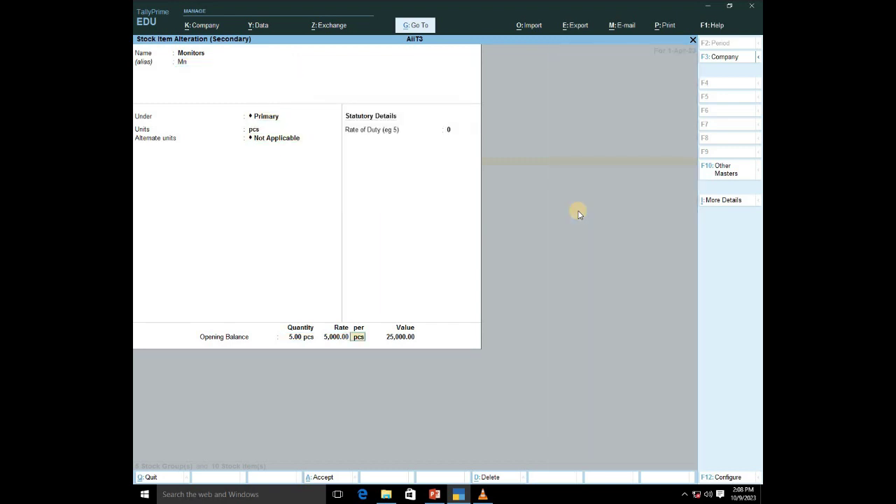
key("Return")
key("Down")
key("Down")
key("Down")
key("Down")
key("Down")
key("Down")
key("Down")
key("Down")
key("Down")
key("Down")
key("Down")
key("Down")
key("Down")
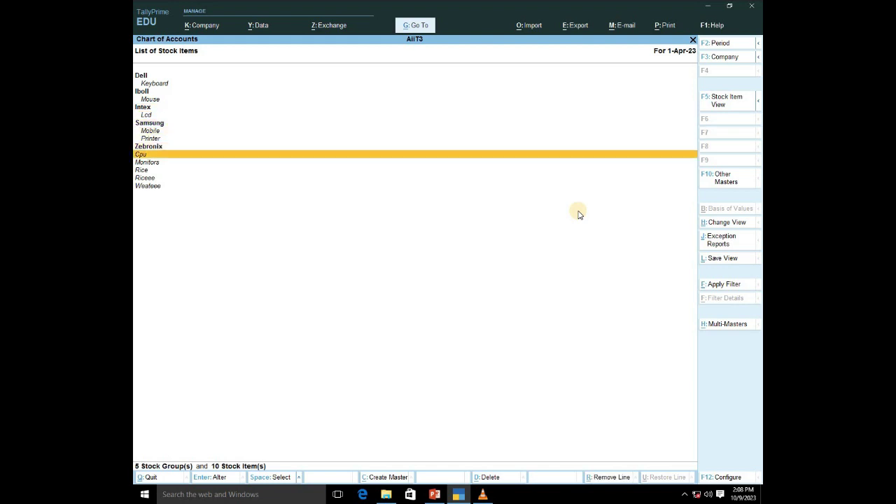
key("Up")
key("Up")
key("Up")
Step: Switch the stock list to the stock item view and set the display name for masters to Part No./Alias (Name)
left_click(730, 103)
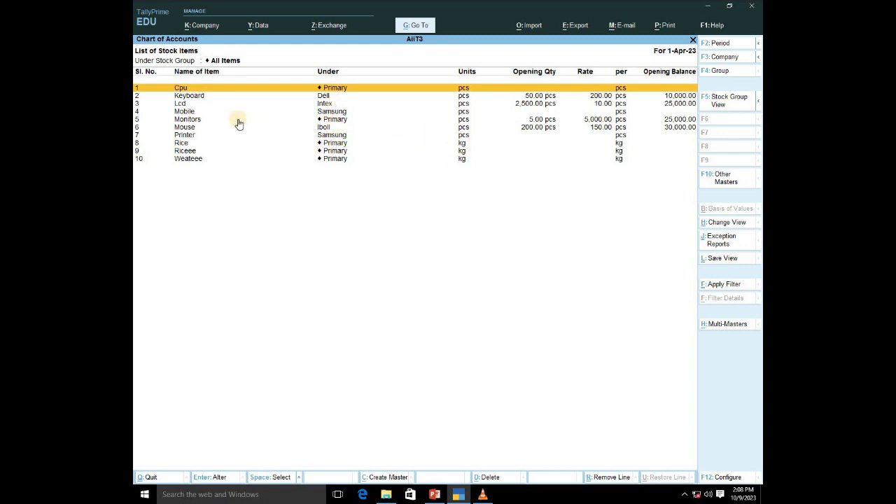
key("F12")
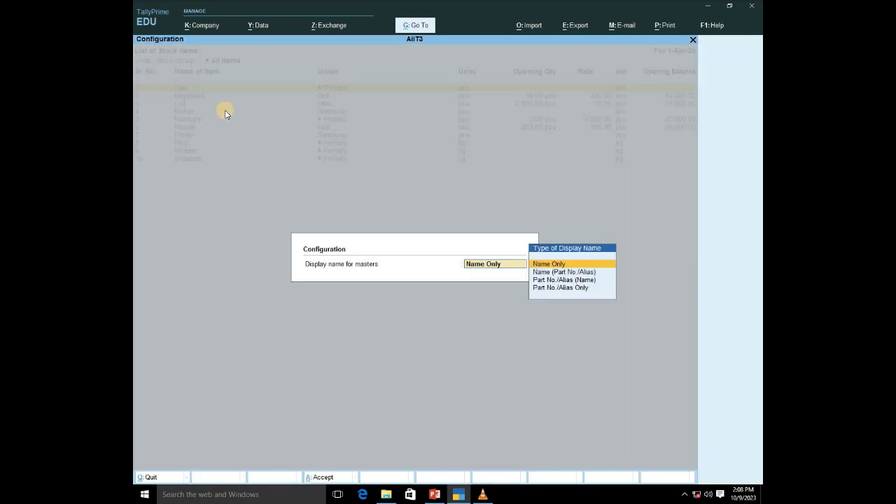
key("Down")
key("Down")
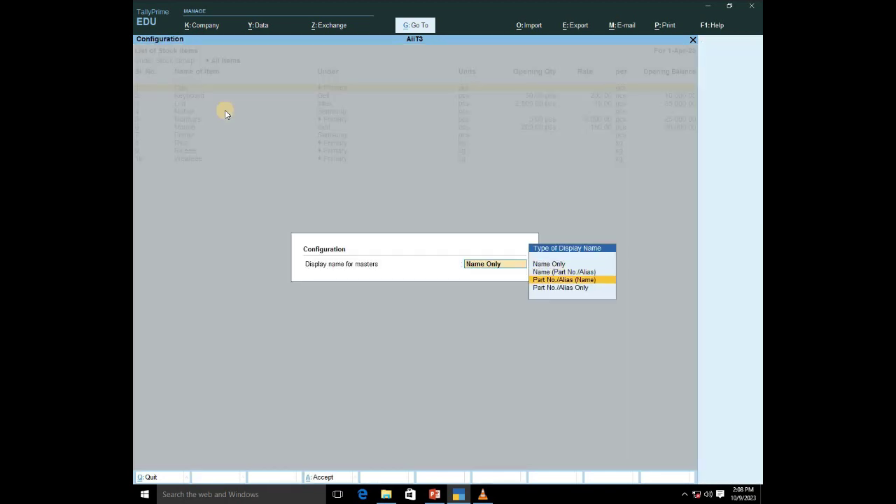
key("Return")
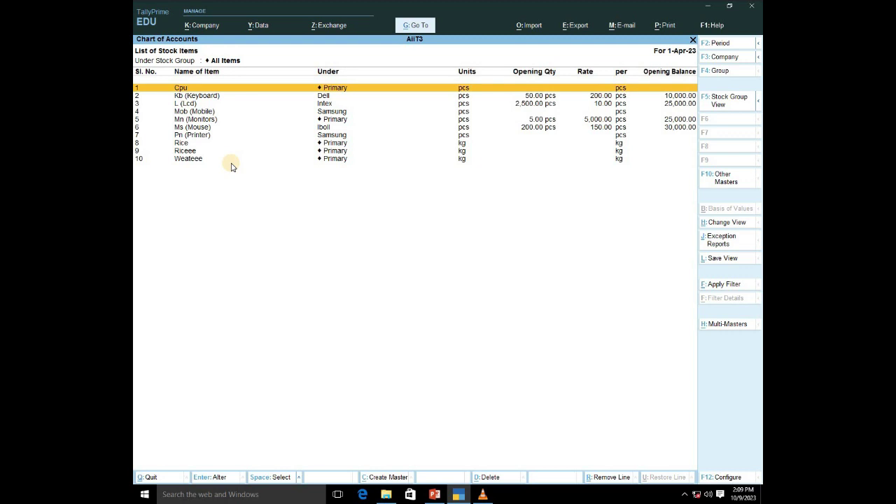
Step: Leave the chart of accounts and open a new purchase voucher from the Gateway of Tally
key("Escape")
key("Up")
key("Up")
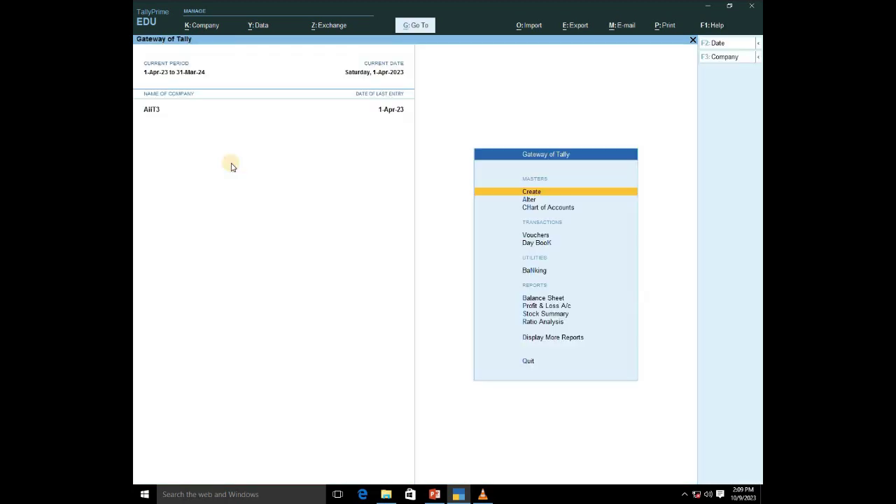
key("Down")
key("Down")
key("Down")
key("Down")
key("Up")
key("Return")
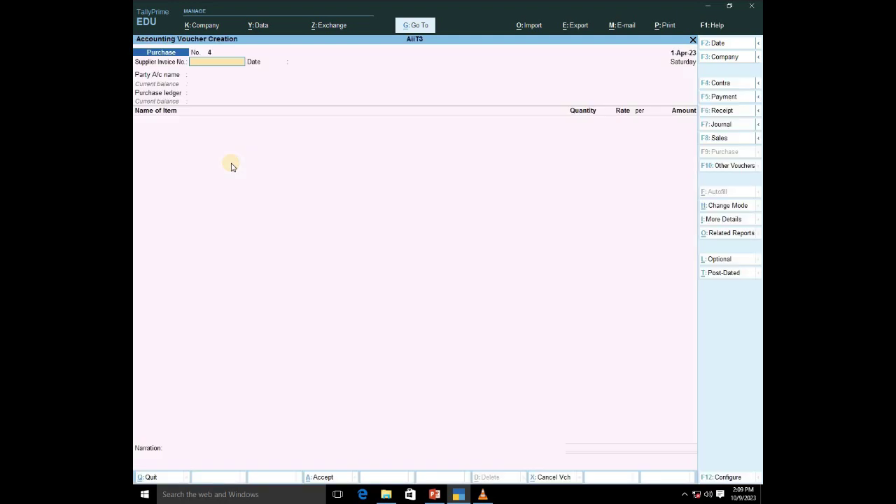
Step: Choose the supplier by the alias Rj as party account, leave the receipt details blank and select the Purchase ledger
key("Return")
type("Rj")
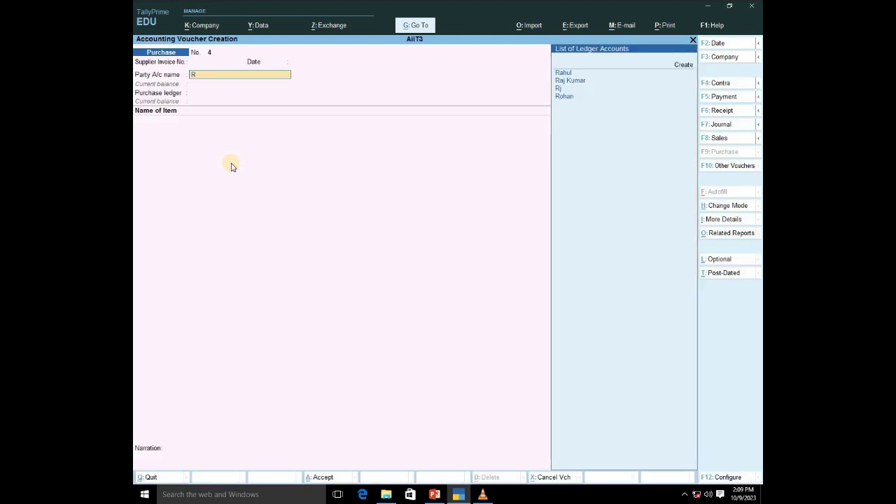
key("Return")
key("Return")
key("Return")
key("Return")
key("Return")
key("Return")
key("Return")
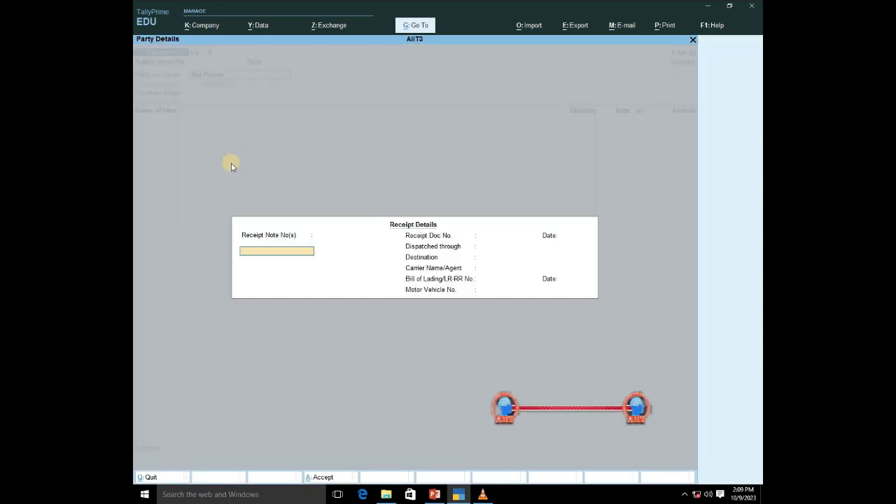
key("Return")
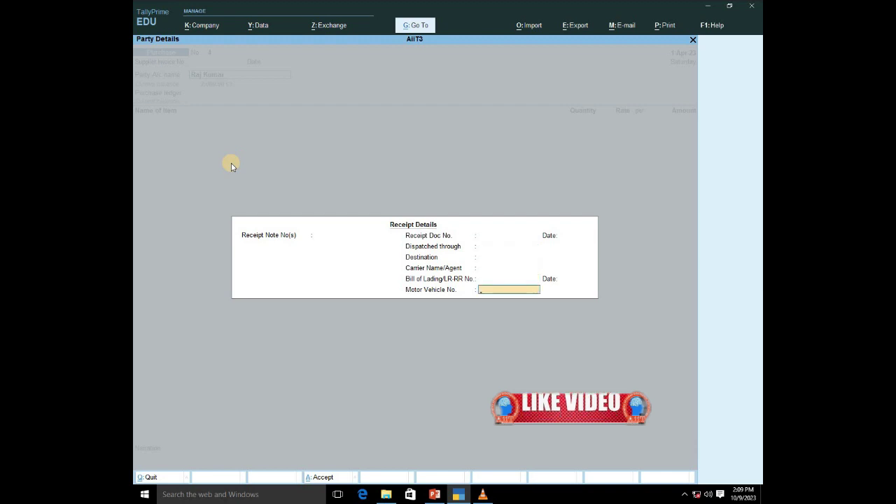
key("Return")
key("Return")
key("Return")
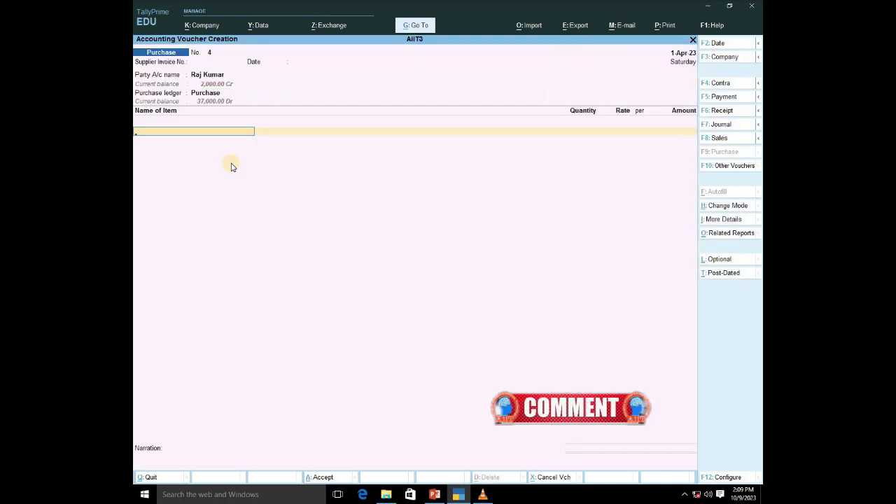
Step: Add the Lcd item to the purchase with a quantity of 1 pcs at a rate of 5000
type("Lcd")
key("Return")
type("1")
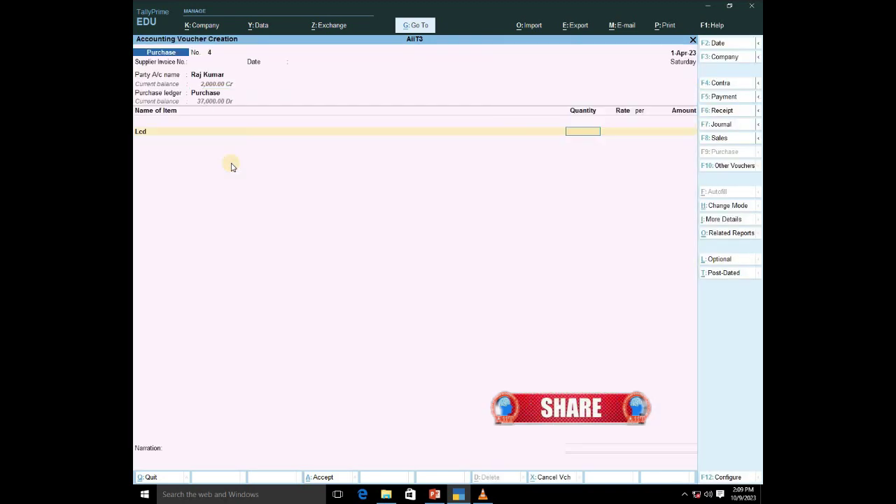
key("Return")
type("5000")
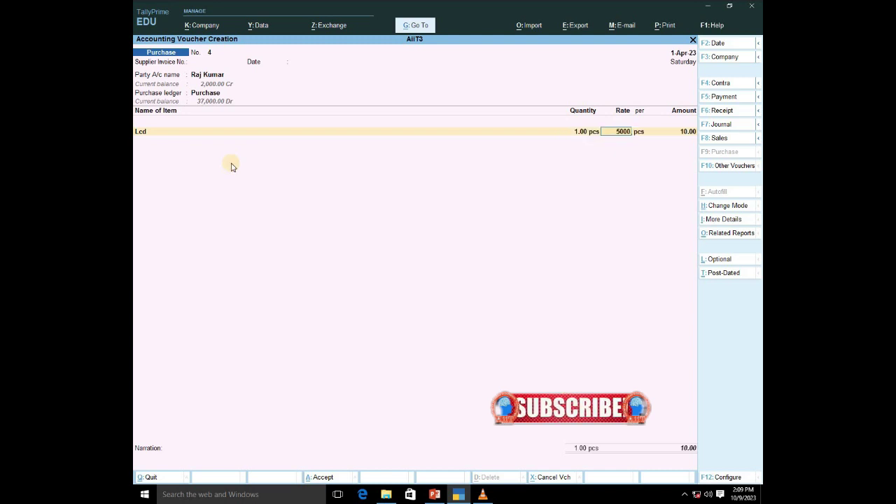
key("Return")
key("Return")
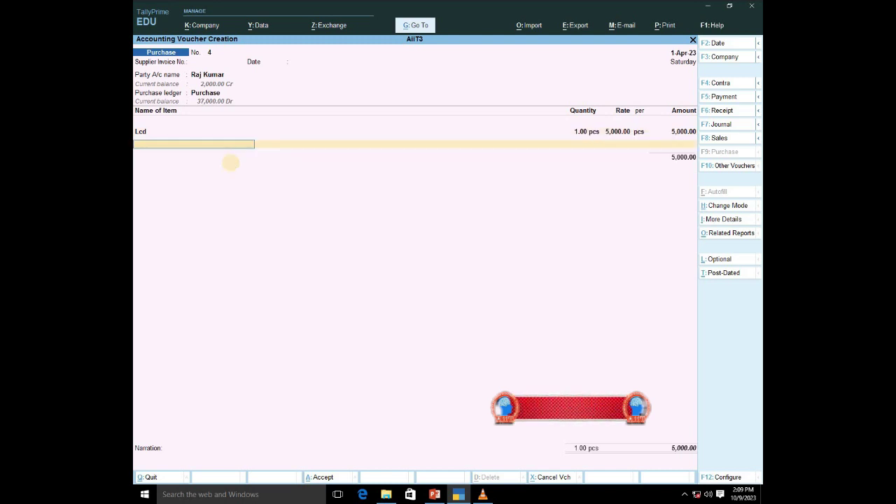
Step: Add the Monitors item by its alias Mn with a quantity of 1 pcs at a rate of 5,000
type("Mn")
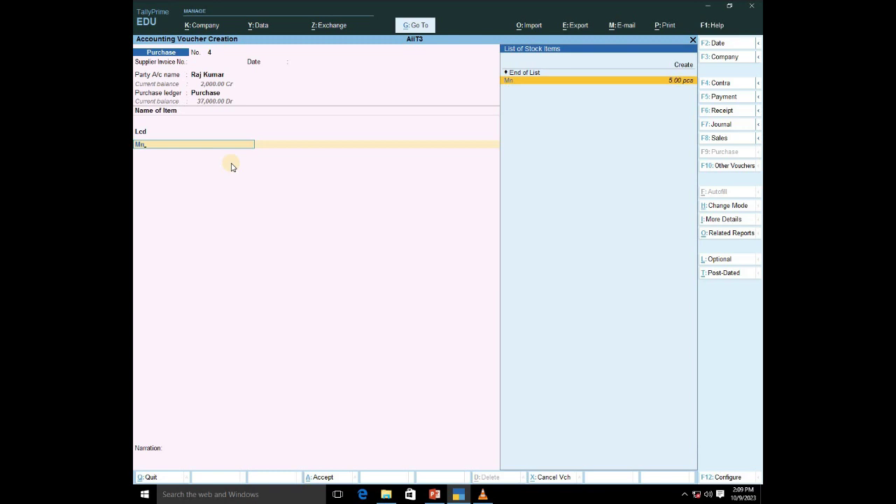
key("Return")
type("1")
key("Return")
key("Return")
key("Return")
key("Return")
Step: Add the Keyboard item by its alias Kb with a quantity of 5 pcs at a rate of 200
type("Kb")
key("Return")
type("1")
key("Return")
key("Return")
key("Return")
key("Return")
Step: Add the Printer item by its alias Pn with a quantity of 5 pcs at a rate of 250
type("Pn")
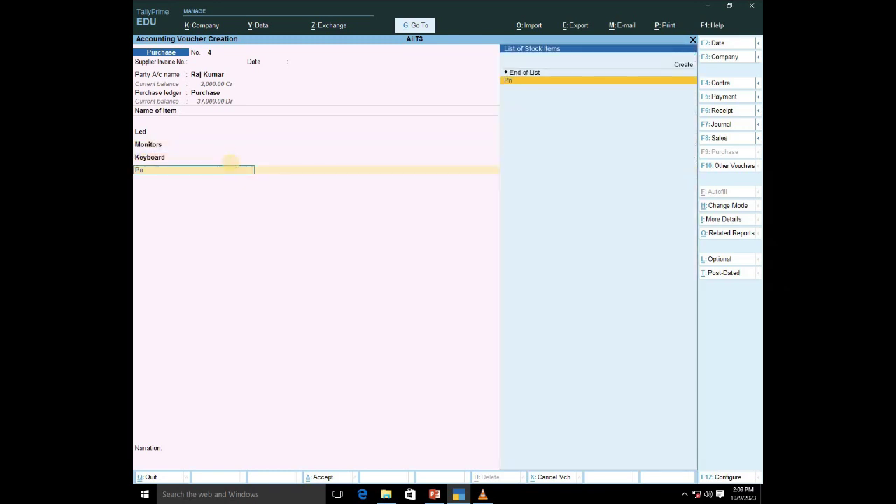
key("Return")
key("Return")
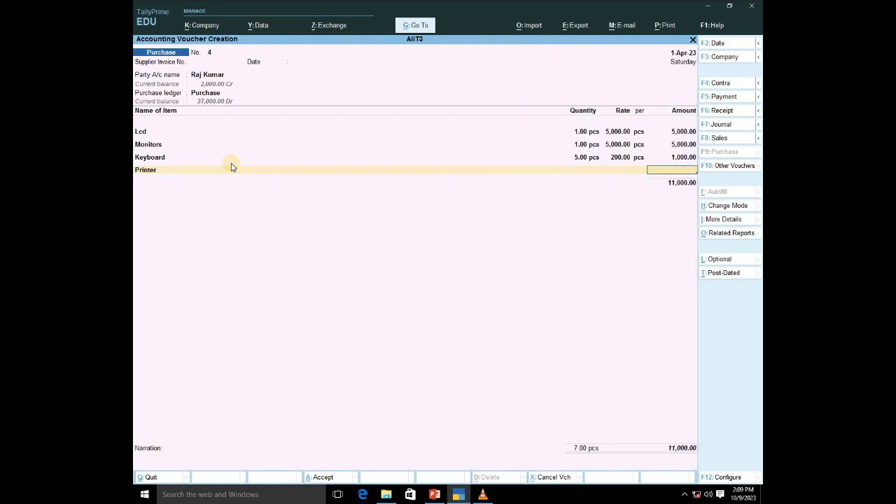
key("BackSpace")
key("Return")
type("250")
key("Return")
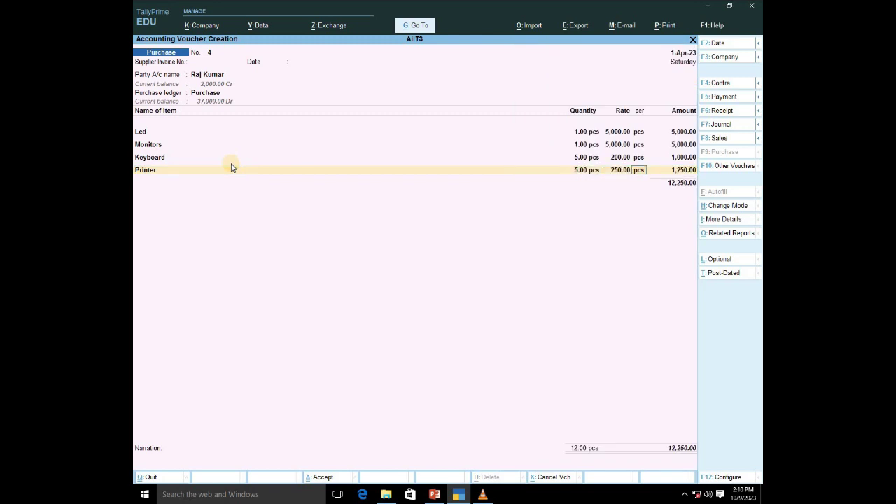
key("Return")
key("Return")
Step: End the item list, keep the bill-wise New Ref named 4 for the full amount and save the purchase voucher
key("Return")
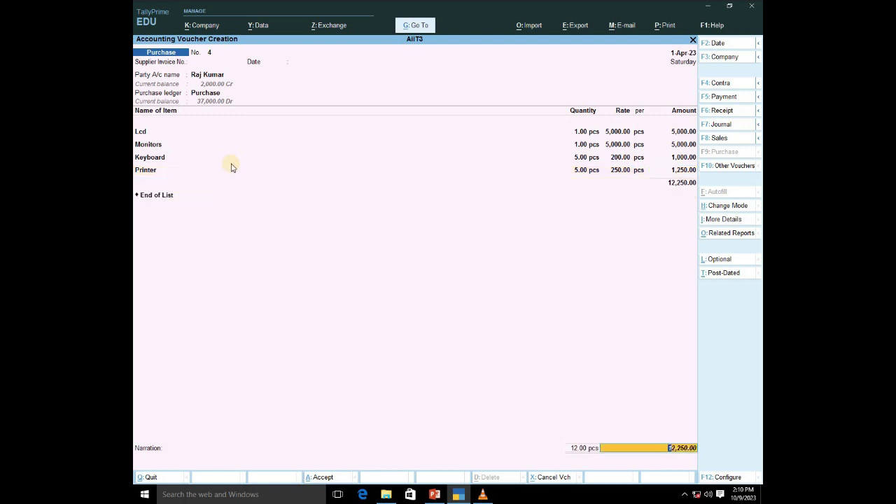
key("Return")
key("Return")
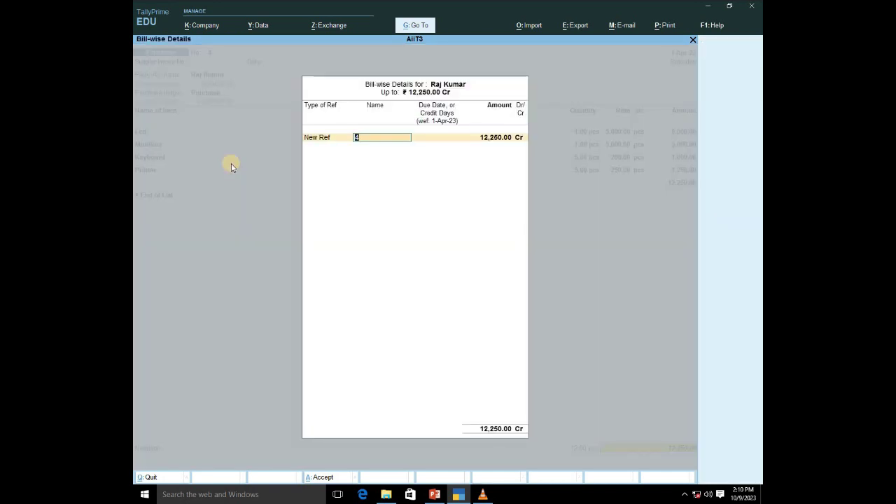
key("Return")
key("Return")
key("Return")
key("Return")
key("Return")
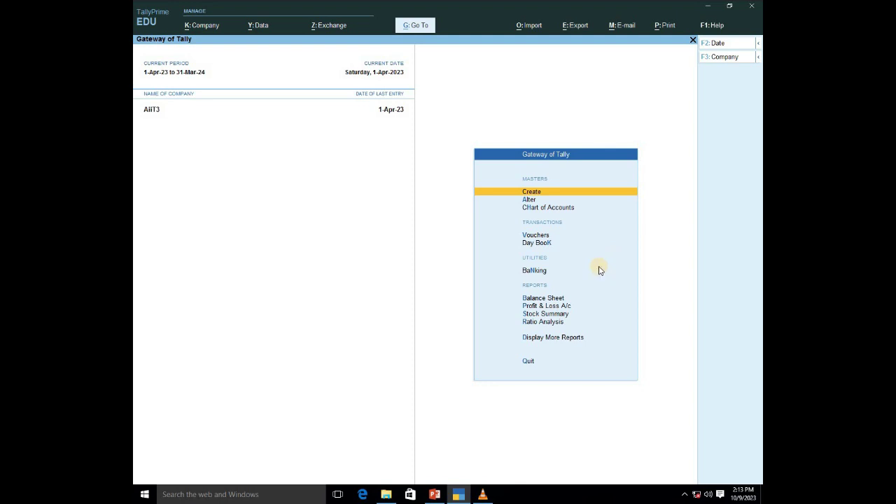
Step: Start creating a new stock item master and name it Almond
key("Down")
key("Up")
key("Return")
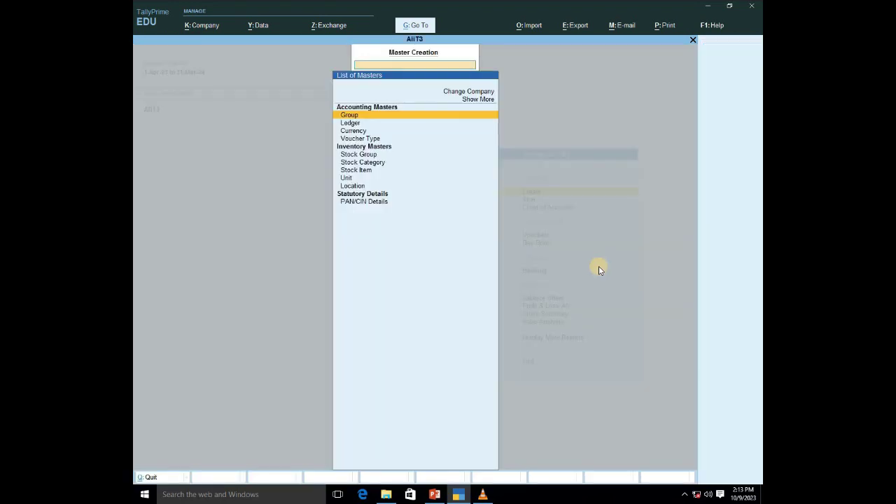
key("Down")
key("Down")
key("Down")
key("Down")
key("Down")
key("Down")
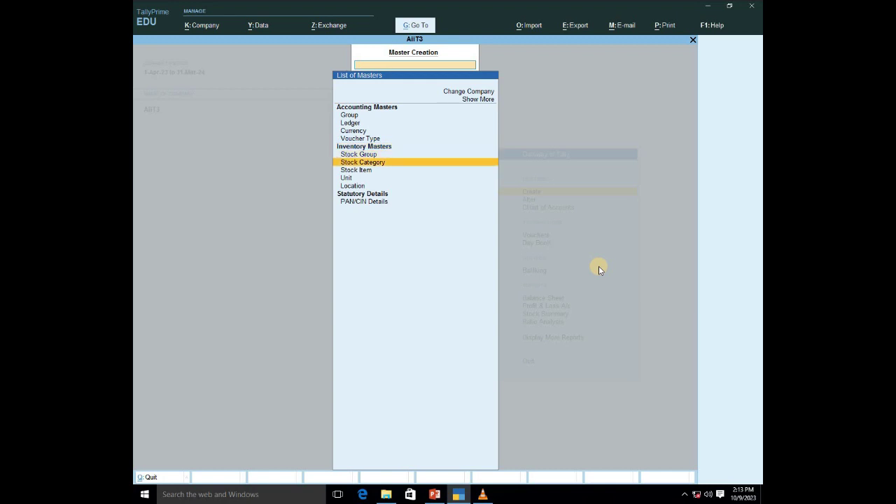
key("Return")
type("Almond")
key("Return")
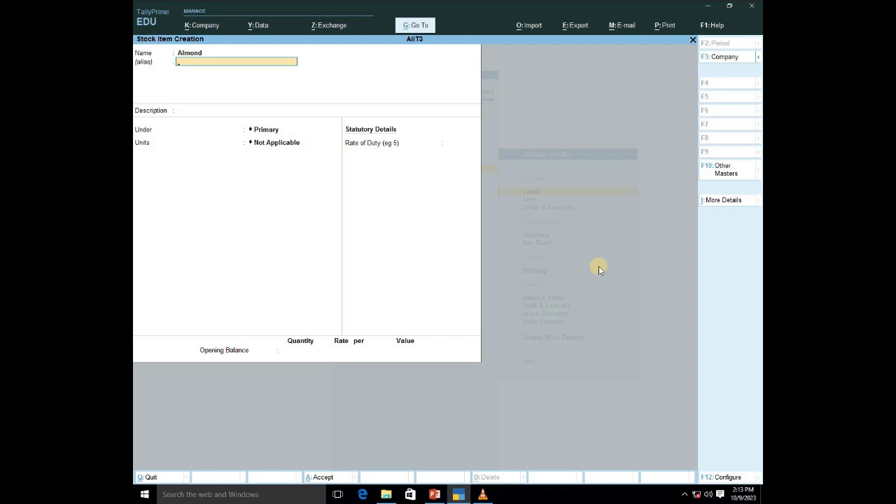
Step: Open the stock item configuration and switch Show more configurations to No and back to Yes
key("F12")
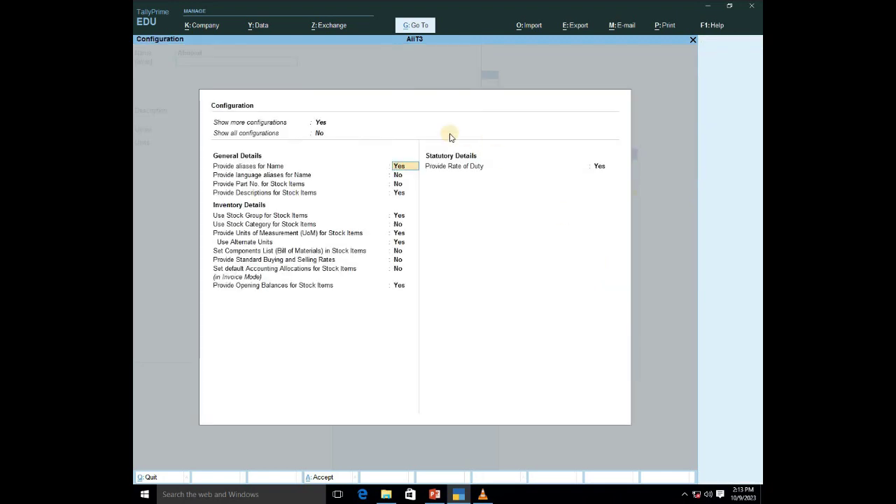
left_click(319, 124)
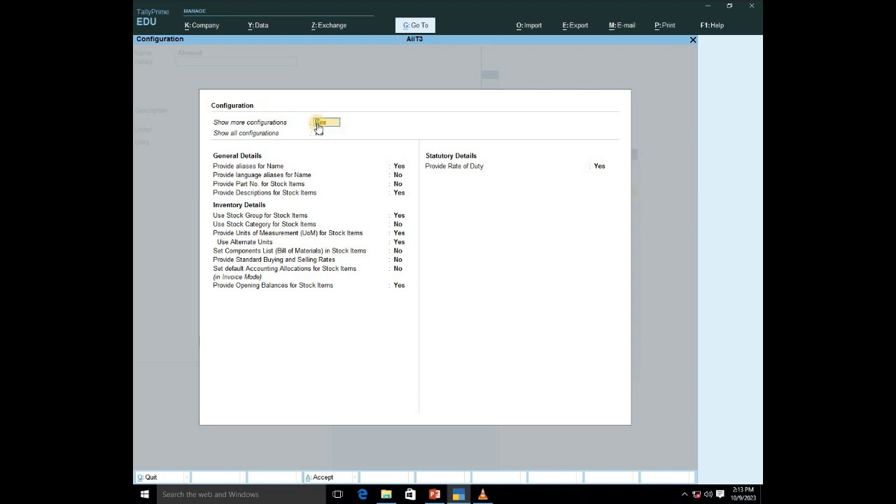
key("n")
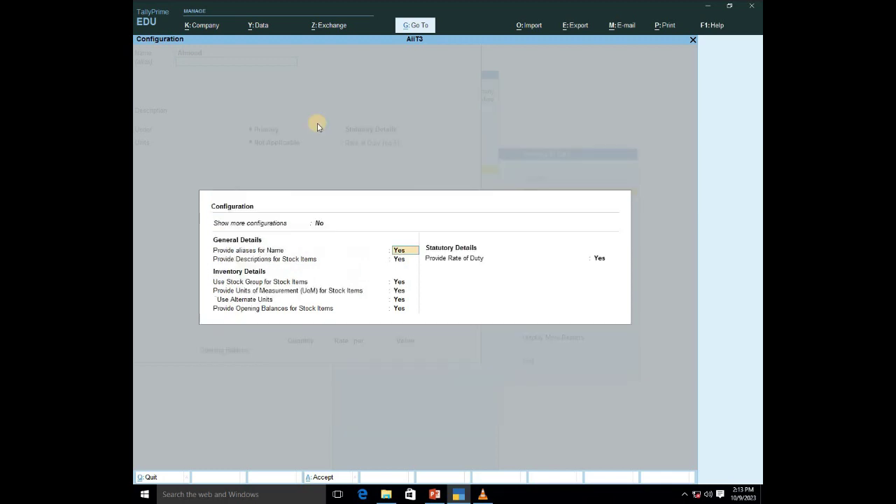
left_click(320, 224)
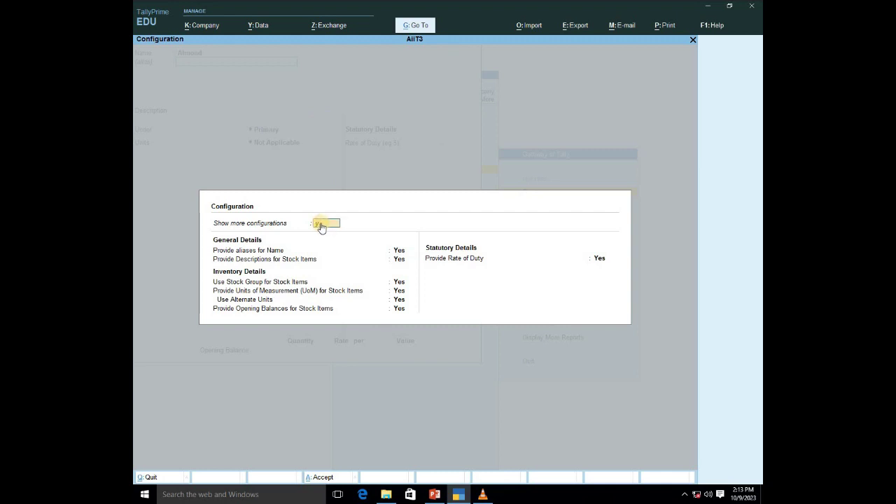
key("y")
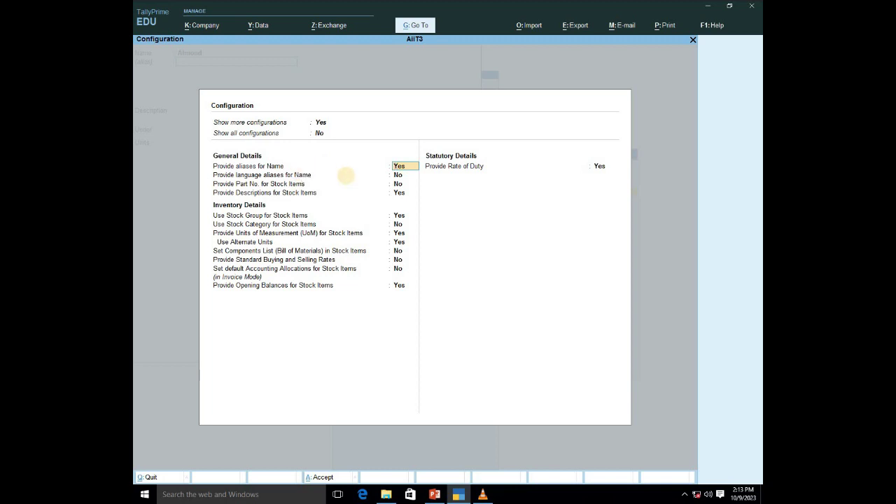
Step: Set Provide language aliases for Name to Yes and accept the stock item configuration
key("Return")
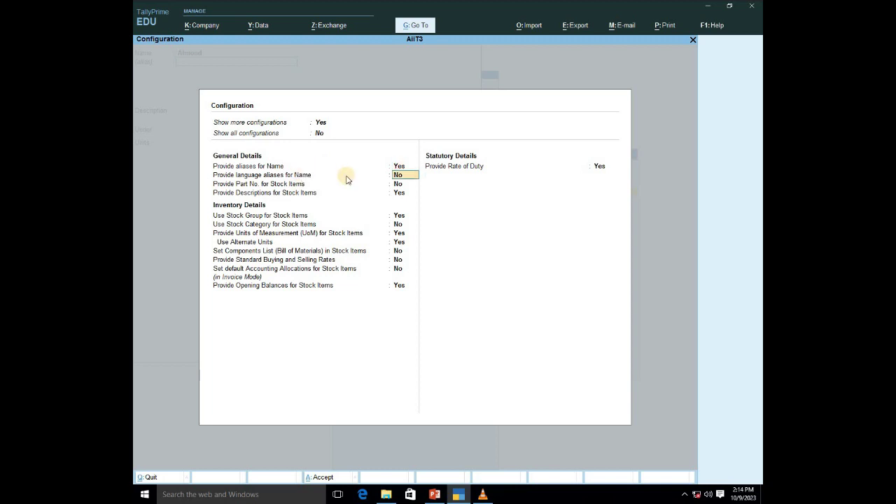
type("y")
key("Return")
key("Return")
key("Return")
key("Return")
key("Return")
key("Return")
key("Return")
key("Return")
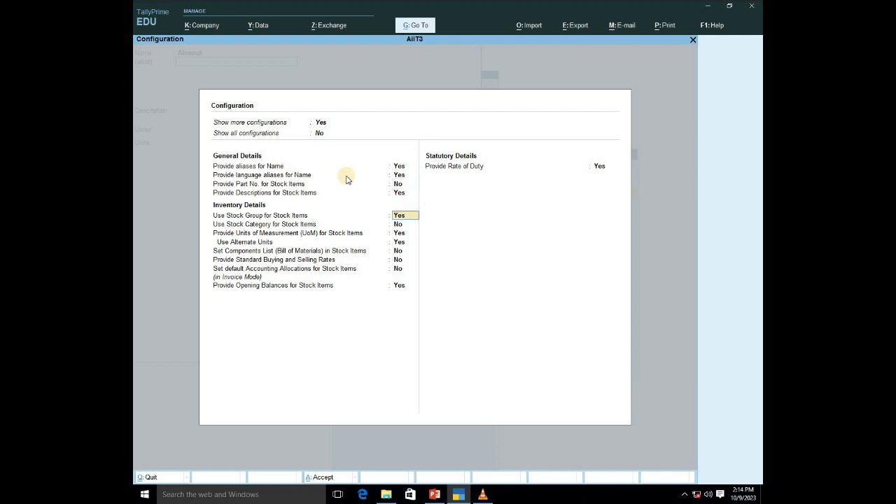
key("Return")
key("Return")
key("Return")
key("Return")
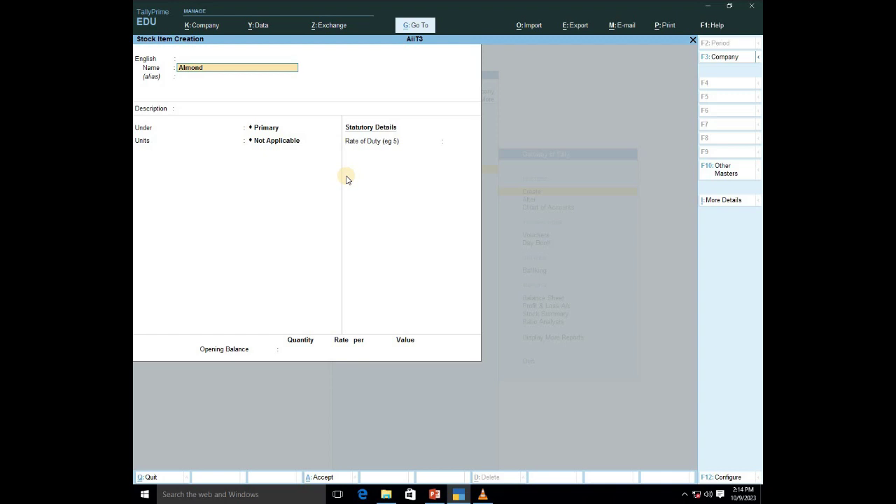
Step: Switch the Almond item's name language to Hindi, enter बदाम as its alias and end the language list
key("BackSpace")
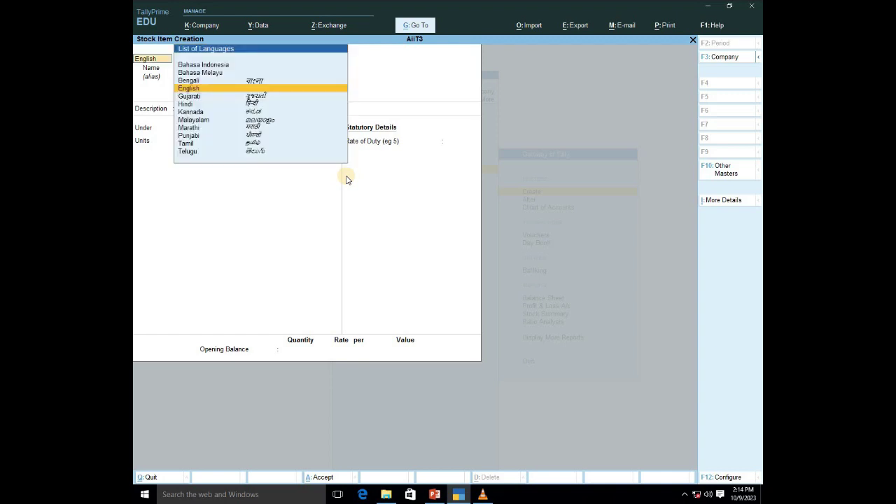
left_click(187, 107)
key("Return")
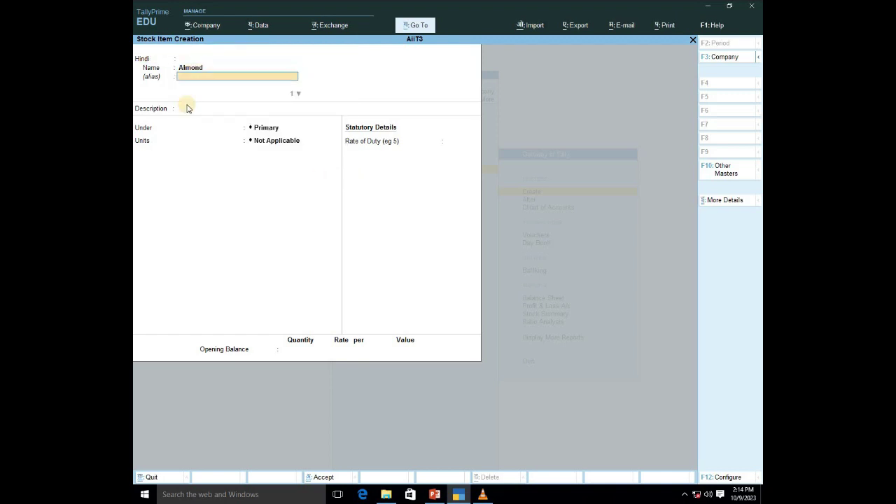
type("बदाम")
key("Return")
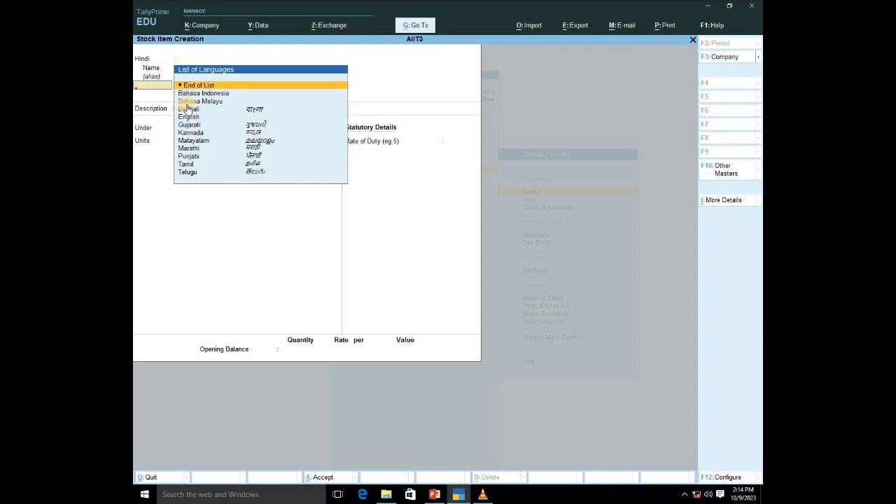
key("Return")
key("Return")
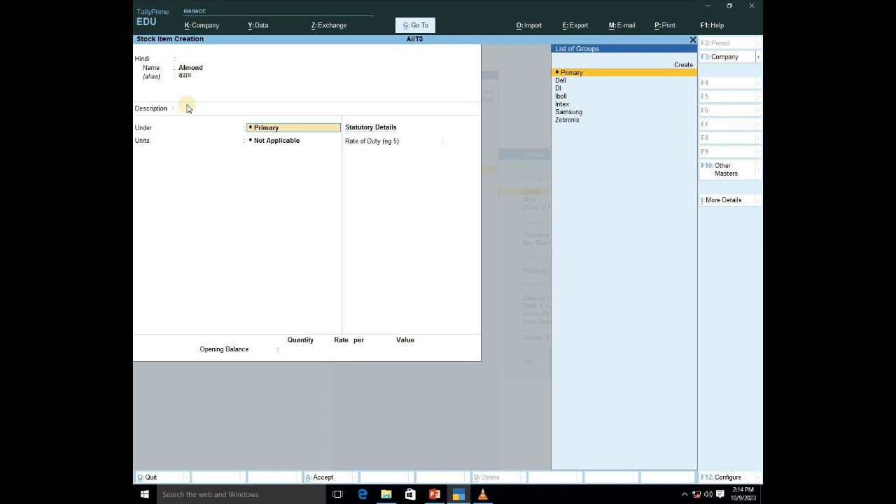
Step: Keep Almond under Primary, set its unit to kg and save the stock item
key("Return")
key("Down")
key("Down")
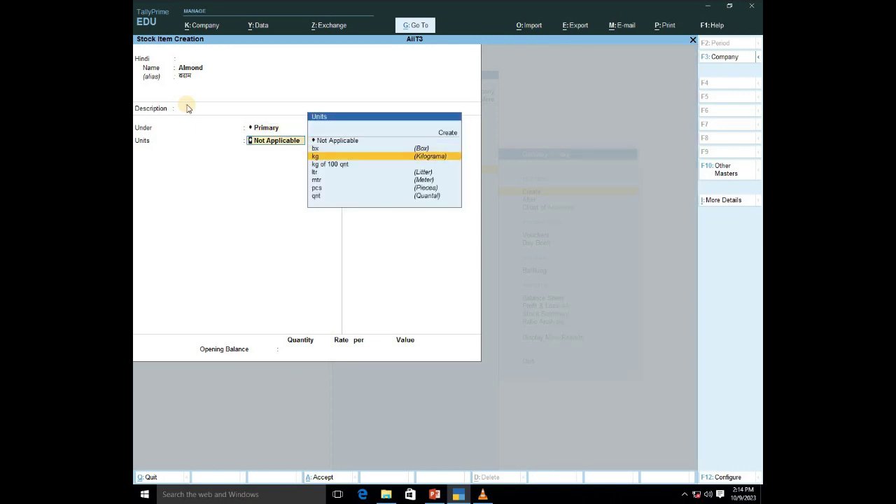
key("Return")
key("Return")
key("Return")
key("Return")
key("Return")
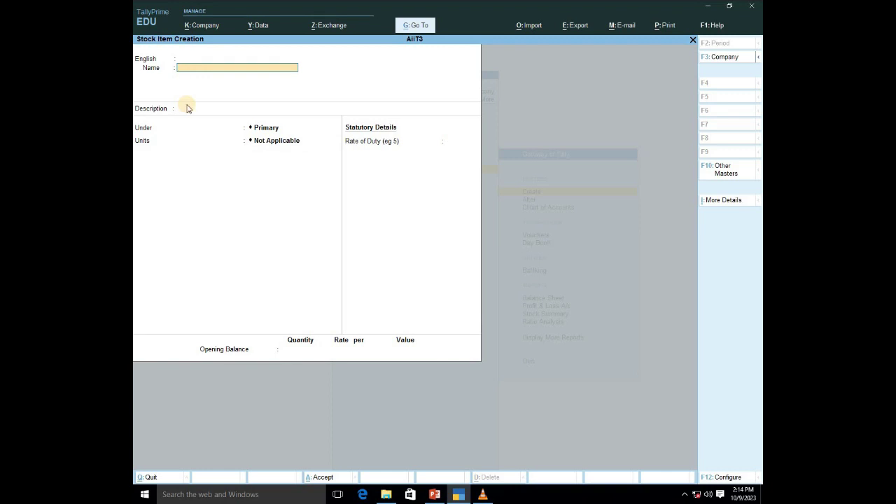
Step: Leave item creation and open the Rice stock item for alteration from the chart of accounts
key("Escape")
key("Escape")
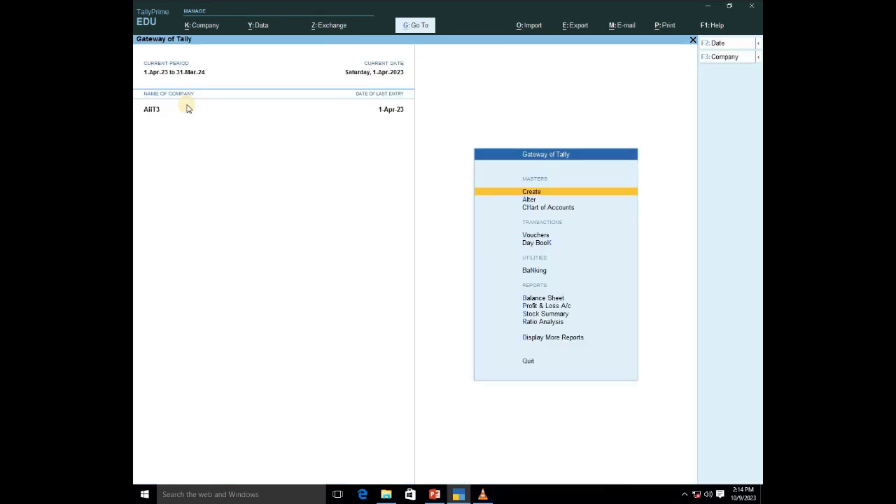
key("Down")
key("Down")
key("Return")
key("Down")
key("Down")
key("Down")
key("Down")
key("Down")
key("Down")
key("Return")
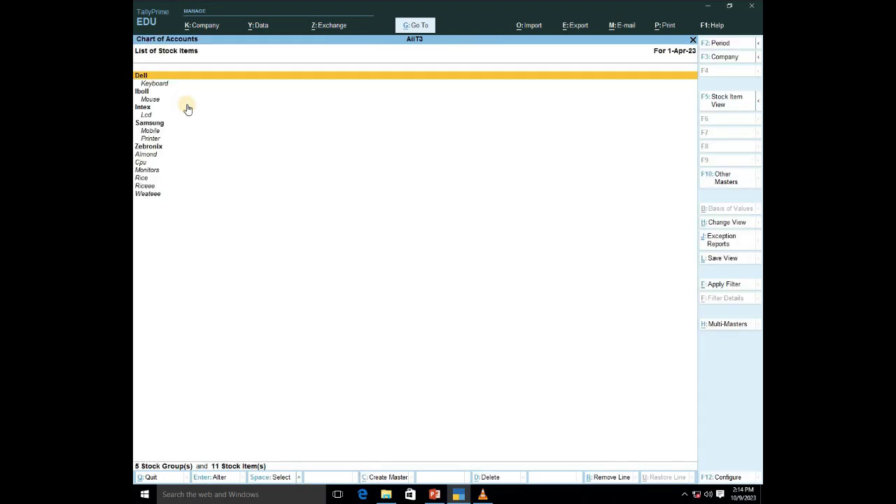
left_click(310, 178)
key("Return")
key("Return")
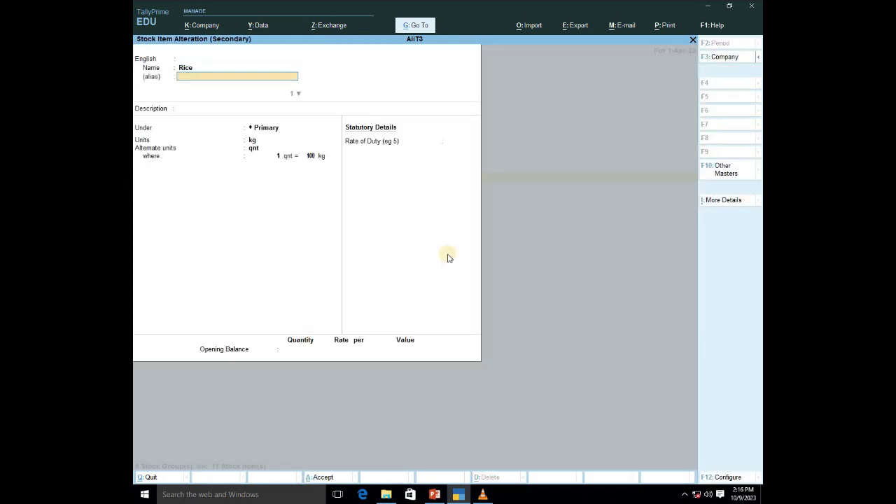
Step: Switch the Rice item's name language to Hindi and enter चावल as its alias
key("Up")
key("Up")
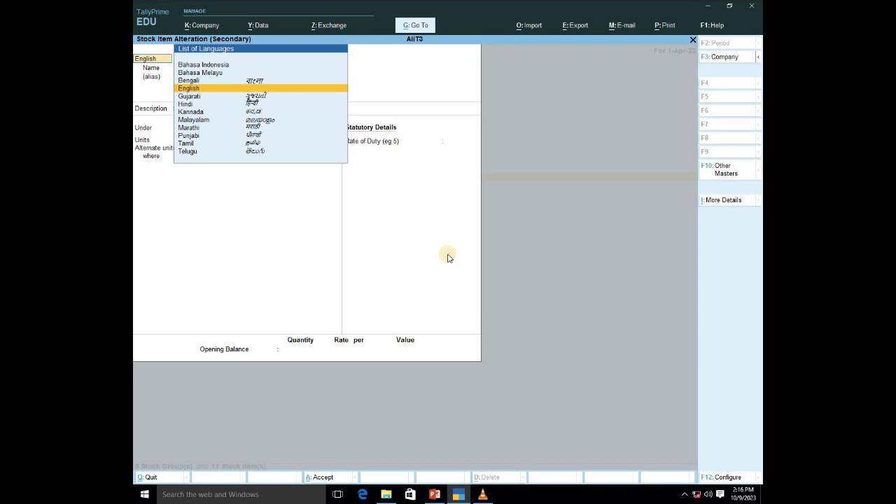
key("Down")
key("Down")
key("Down")
key("Up")
key("Return")
key("Return")
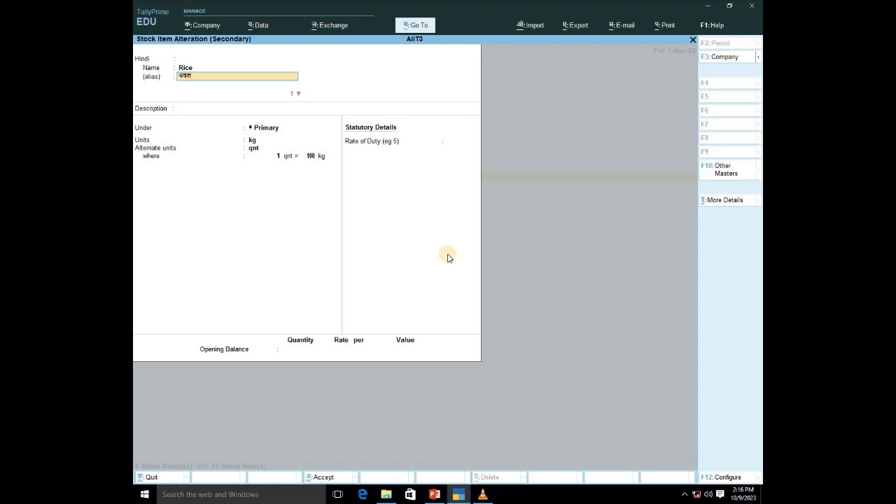
type("चावल")
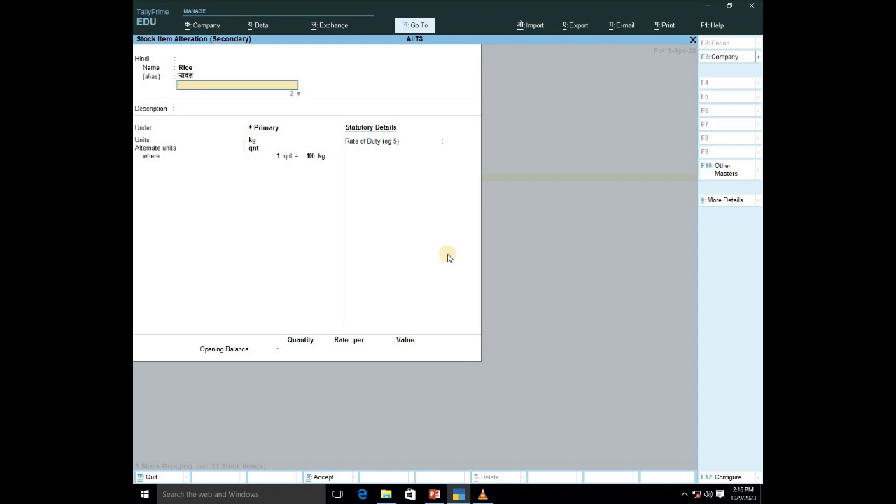
Step: Keep the remaining Rice details and save the altered stock item
key("Return")
key("Return")
key("Return")
key("Return")
key("Return")
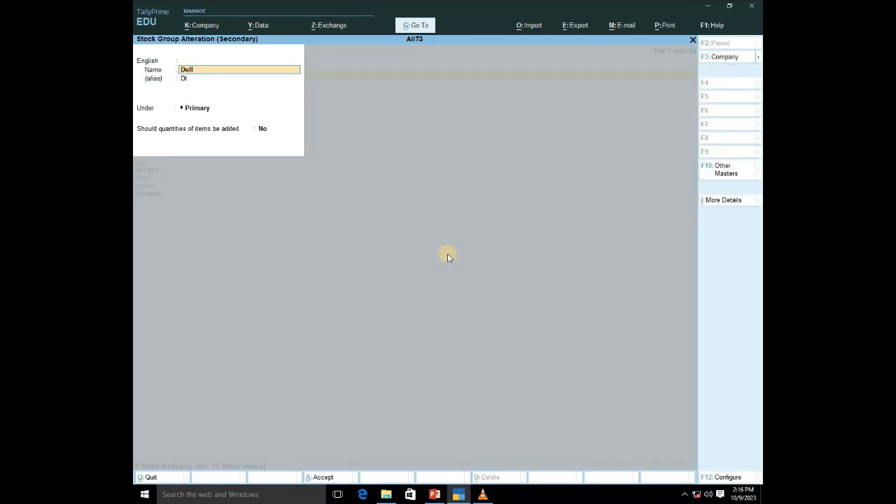
Step: Leave the chart of accounts and open voucher entry from the Gateway of Tally
key("Escape")
key("Escape")
key("Down")
key("Down")
key("Down")
key("Down")
key("Up")
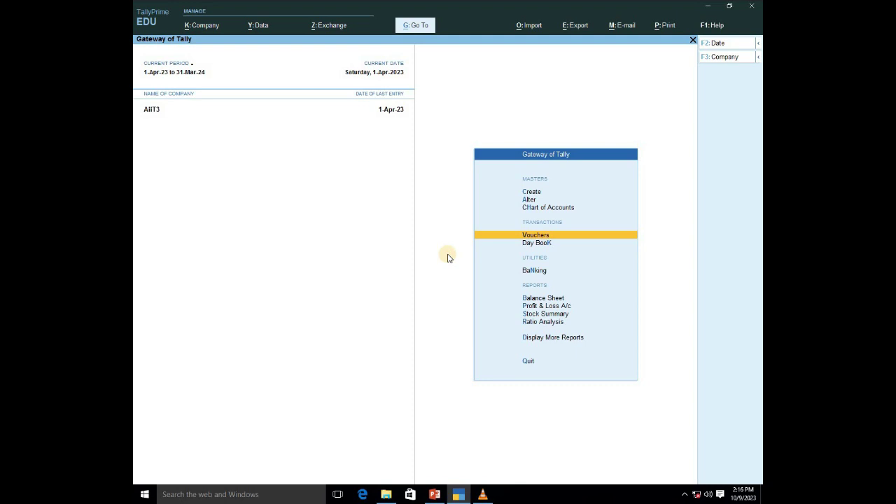
key("Return")
Step: Choose the supplier's ledger as party account in the new purchase voucher, accept the default party details and use Purchase as the purchase ledger
key("Return")
key("Return")
key("Down")
key("Down")
key("Down")
key("Down")
key("Return")
key("Return")
key("Return")
key("Return")
key("Return")
key("Return")
key("Return")
key("Return")
key("Return")
key("ctrl+a")
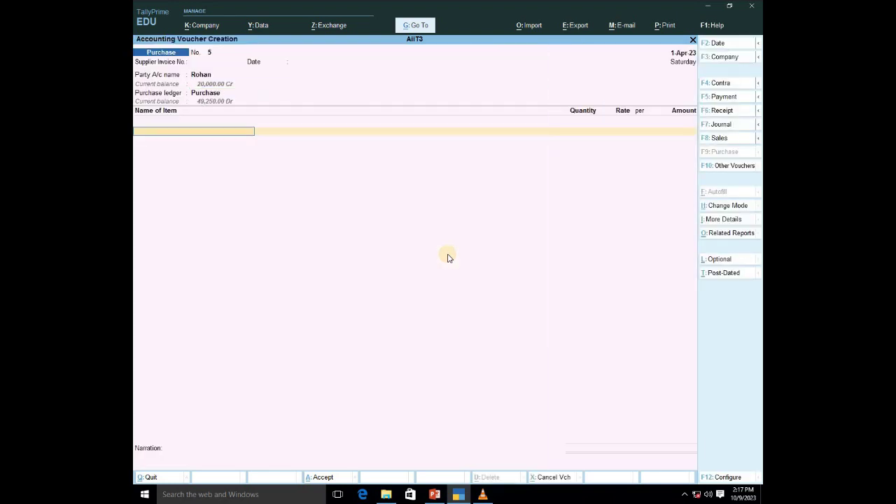
Step: Add Rice to the purchase voucher with a quantity of 100 kg at a rate of 4,000 per qnt
type("rice")
key("Return")
type("100")
key("Return")
type("4000")
key("Return")
key("Return")
key("Return")
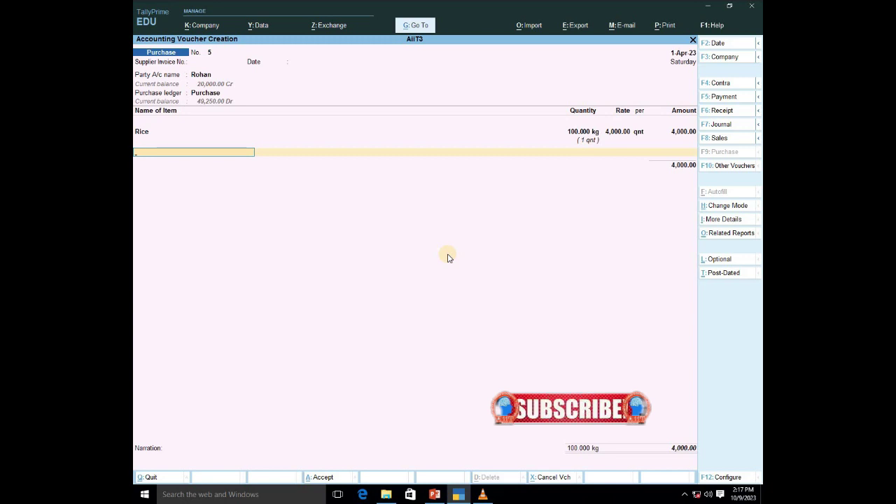
Step: Add Almond to the purchase voucher with a quantity of 10 kg at a rate of 500 per kg
type("a")
key("Return")
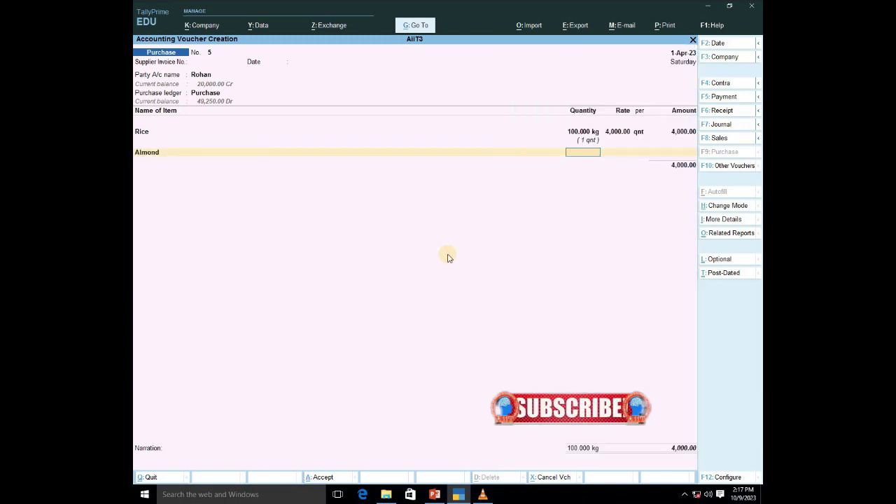
type("10")
key("Return")
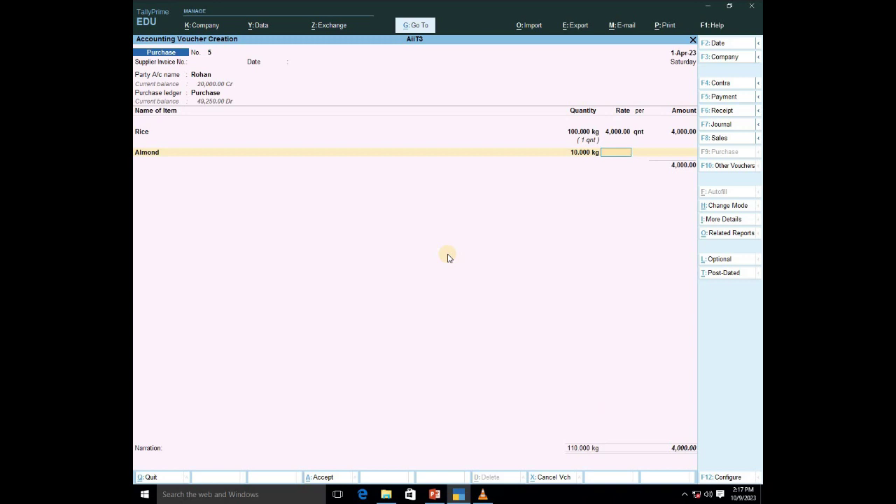
key("Return")
key("Return")
key("Return")
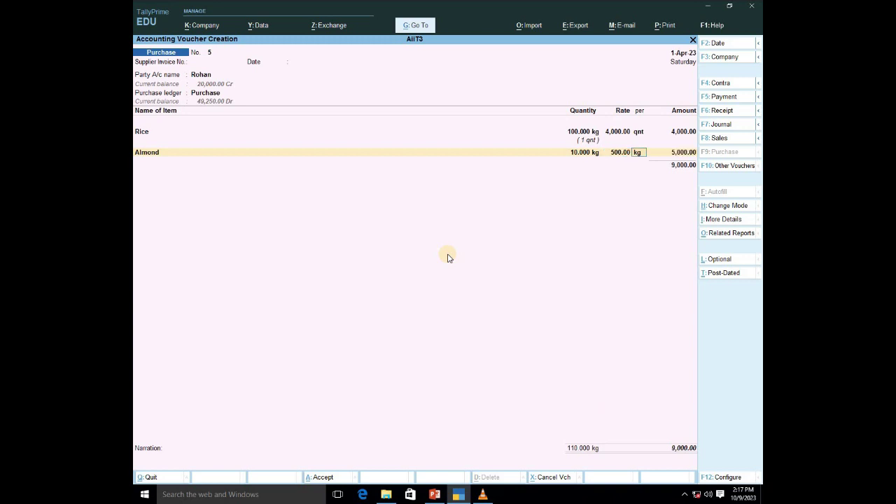
Step: End the item list, keep the bill-wise New Ref for the full amount and save the purchase voucher without narration
key("Return")
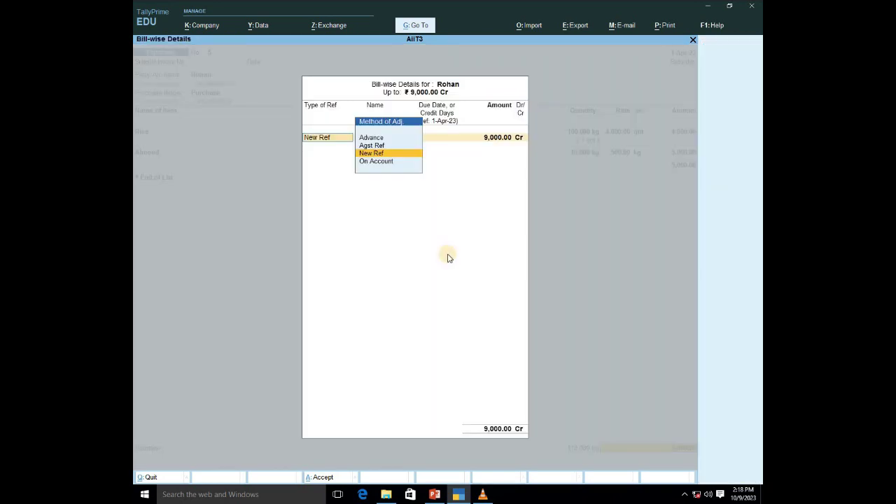
key("Return")
key("Return")
key("Return")
key("Return")
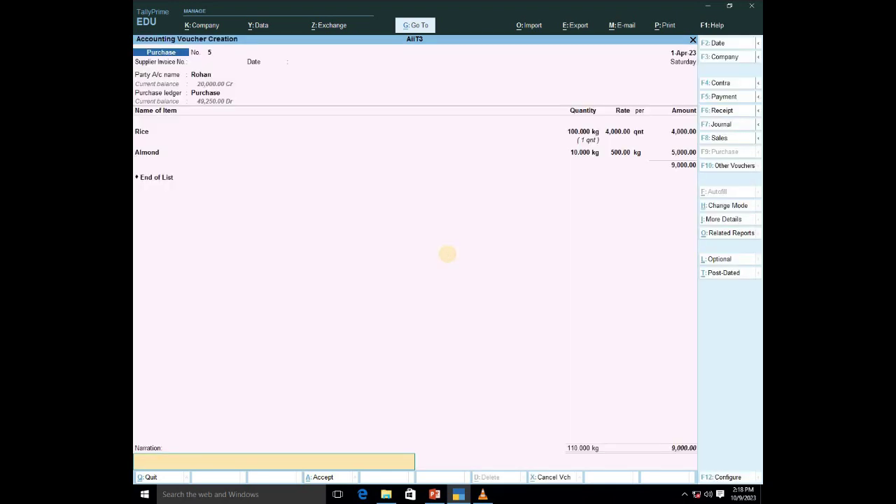
key("Return")
key("Return")
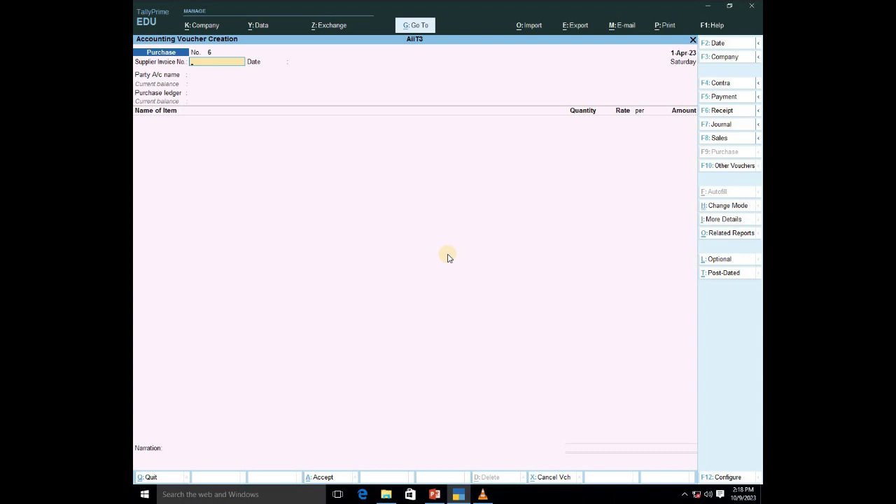
Step: Reopen purchase voucher 5, open its print configuration and set Display name for Parties to Name (Alias)
key("Page_Up")
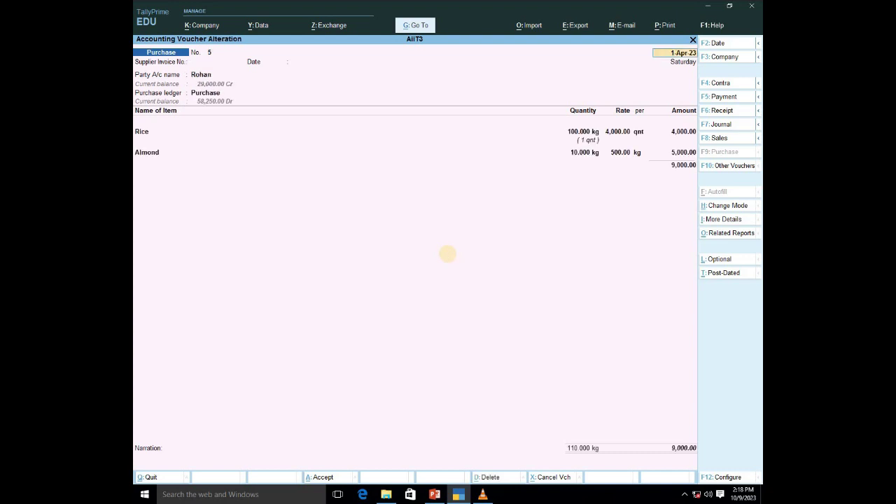
key("alt+p")
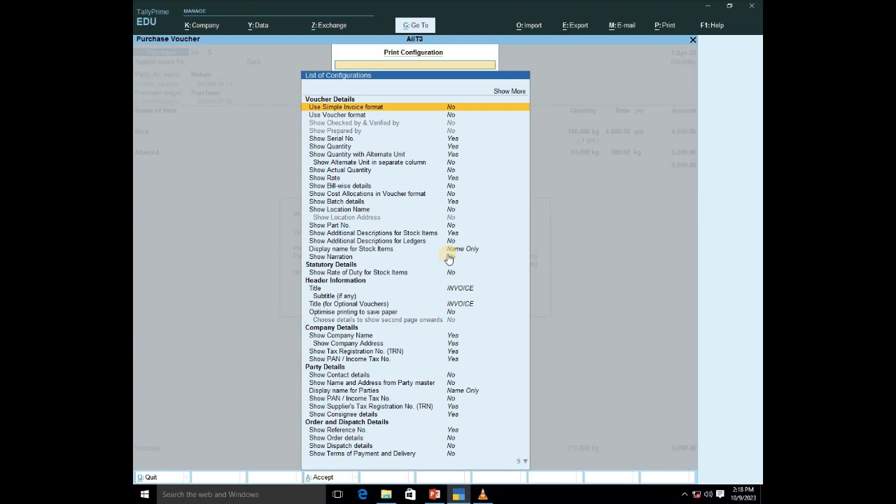
key("Down")
key("Down")
key("Down")
key("Down")
key("Down")
key("Down")
key("Down")
key("Down")
key("Down")
key("Down")
key("Down")
key("Down")
key("Down")
key("Down")
key("Down")
key("Down")
key("Down")
key("Down")
key("Down")
key("Down")
key("Down")
key("Down")
key("Down")
key("Down")
key("Down")
key("Down")
key("Down")
key("Down")
key("Down")
key("Down")
key("Down")
key("Down")
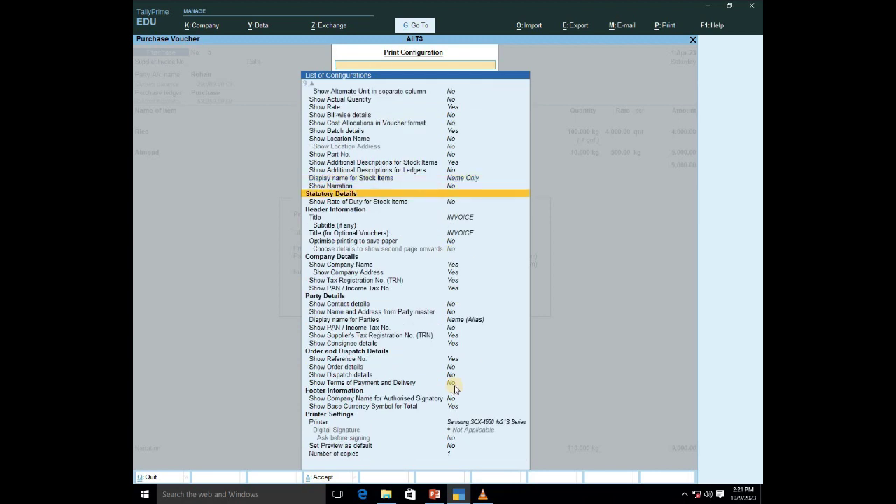
Step: Set Display name for Stock Items to Name (Alias) in the print configuration
key("Up")
key("Up")
key("Up")
key("Up")
key("Up")
key("Up")
key("Up")
key("Up")
key("Up")
key("Up")
key("Up")
key("Up")
key("Up")
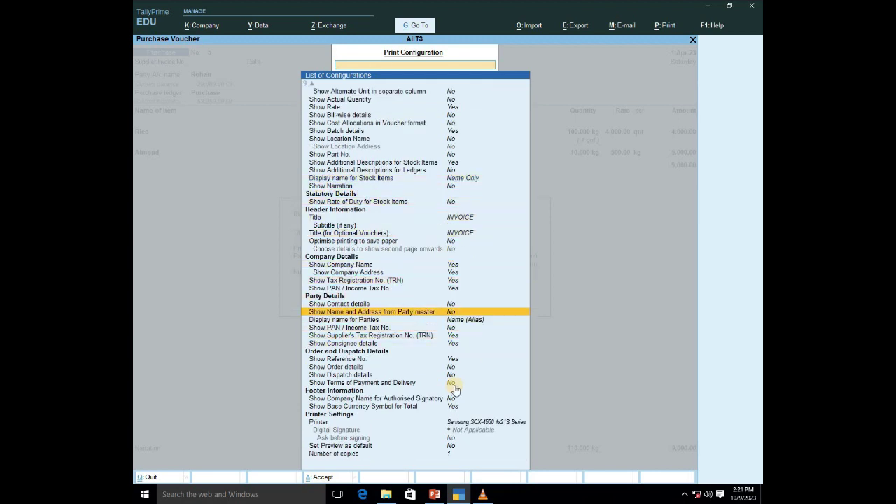
key("Return")
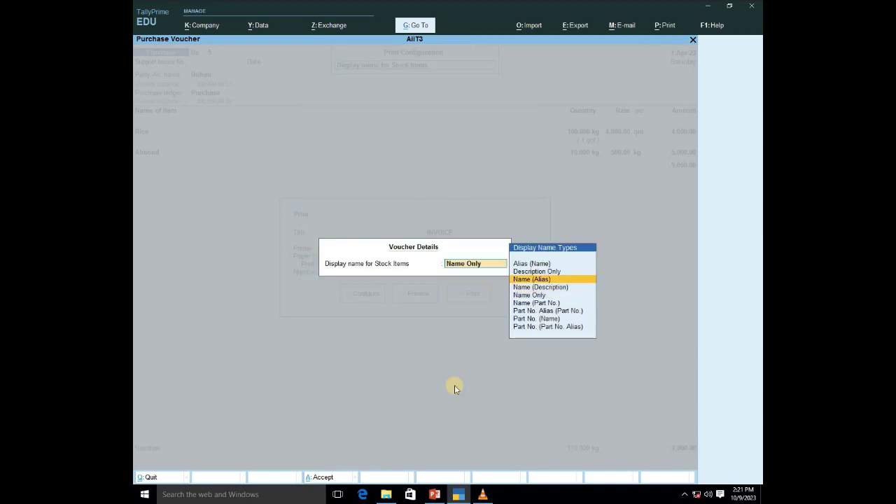
key("Return")
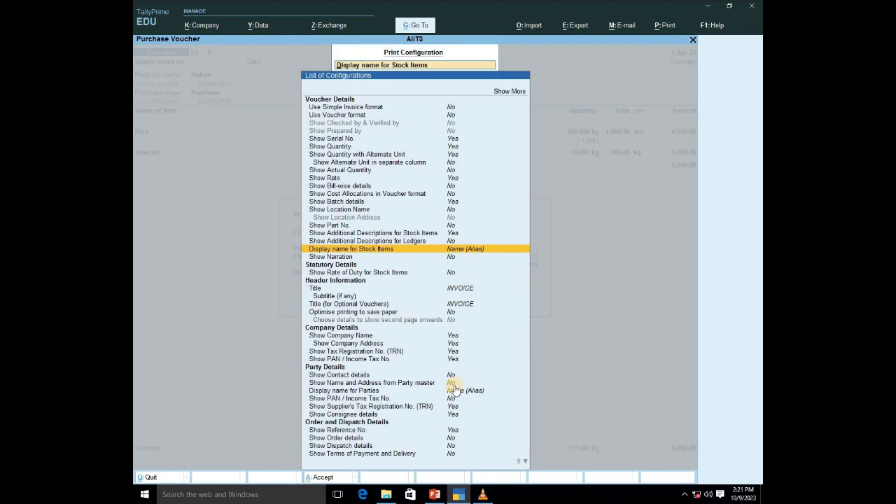
Step: Preview the purchase invoice, zoom in to examine the party and item names with aliases, and close the preview
key("Escape")
key("i")
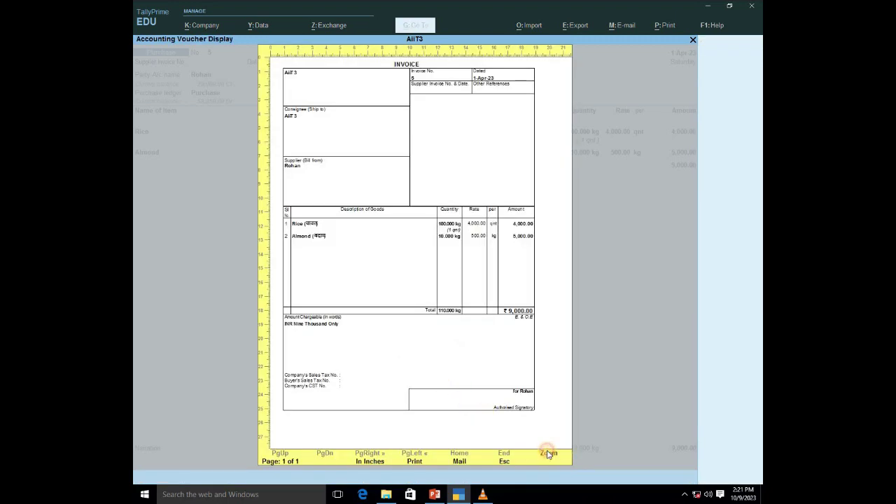
left_click(548, 455)
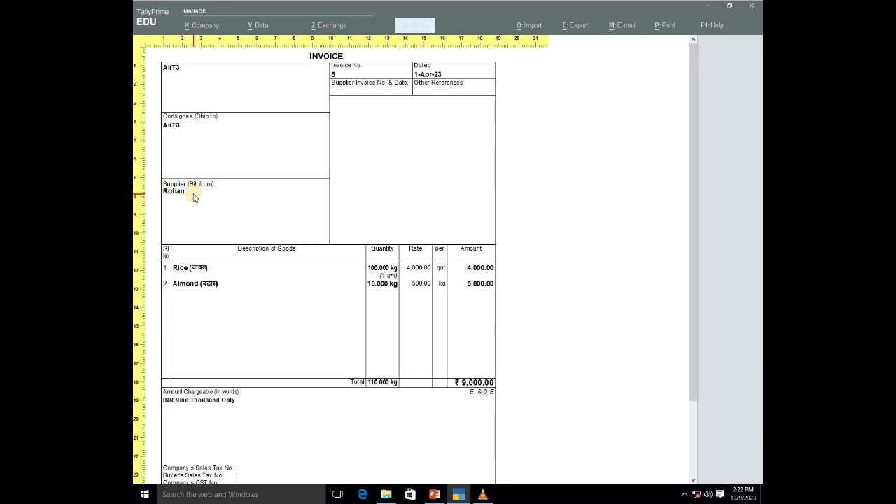
scroll(393, 346, "down", 3)
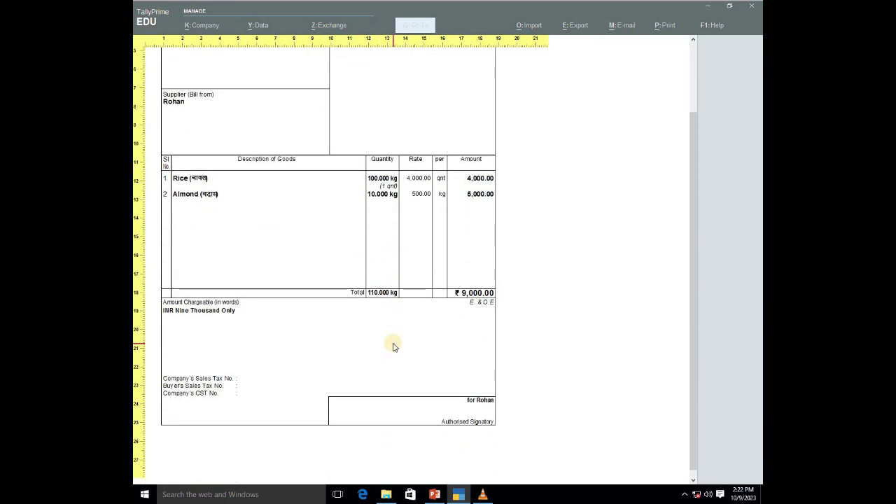
key("Escape")
key("Escape")
key("Escape")
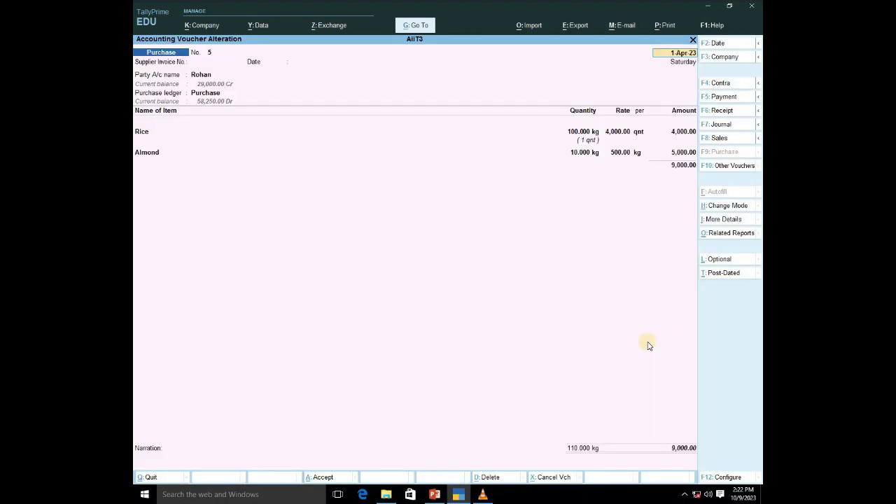
Step: Open the party ledger of purchase voucher 5 for alteration directly from the voucher
left_click(216, 75)
key("BackSpace")
key("BackSpace")
key("BackSpace")
key("BackSpace")
key("BackSpace")
key("Return")
key("Escape")
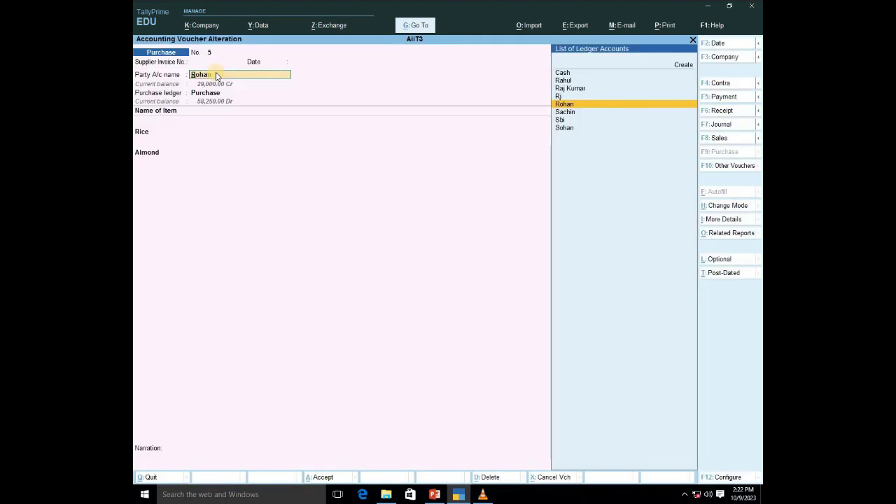
key("ctrl+Return")
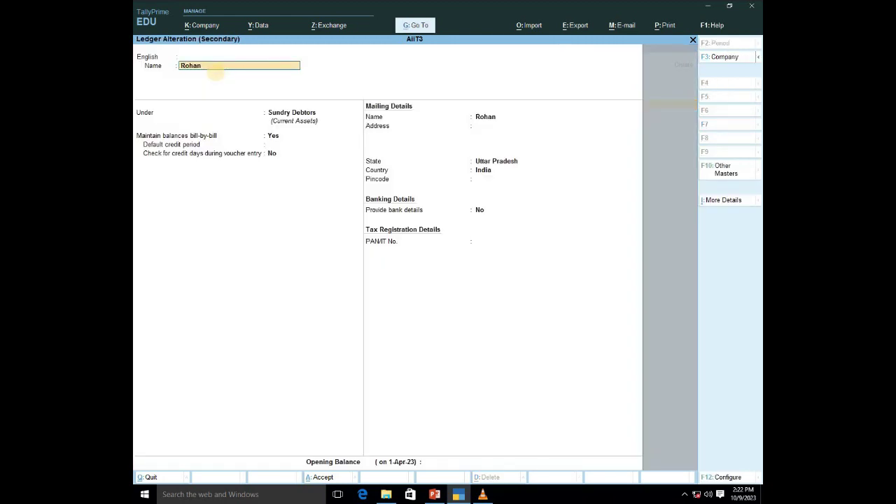
Step: Switch the ledger's name entry language from English to Hindi and add the party's name in Hindi script as the alias
key("Return")
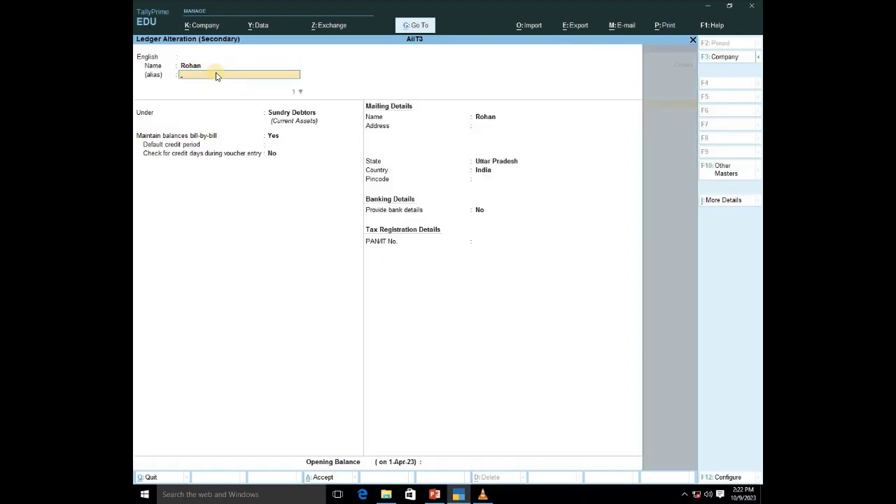
key("BackSpace")
key("BackSpace")
key("Down")
key("Down")
key("Return")
key("Return")
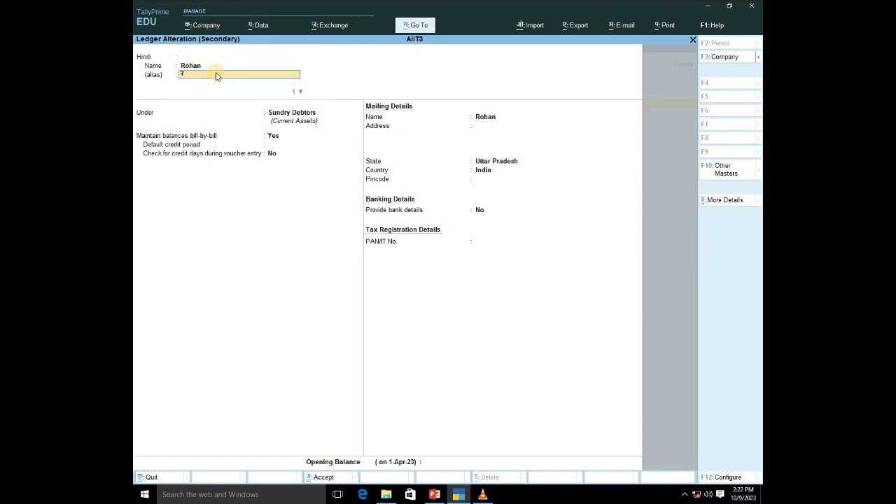
key("Return")
Step: Keep the remaining ledger details unchanged, leave the opening balance blank and save the party ledger
key("Return")
key("Return")
key("Return")
key("Return")
key("Return")
key("Return")
key("Return")
key("Return")
key("Return")
key("Return")
key("Return")
key("Return")
key("Return")
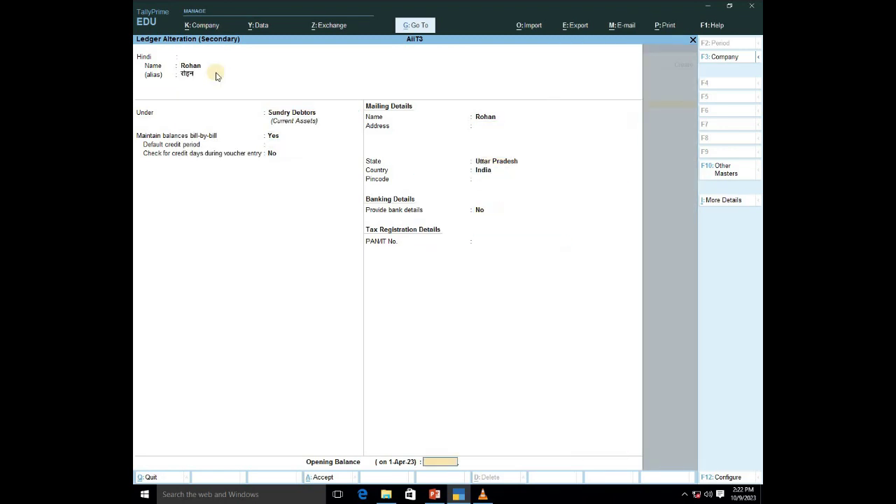
key("Return")
key("ctrl+a")
Step: Keep the existing party, Rice and Almond entries and save the purchase voucher again
key("Return")
key("Return")
key("Return")
key("Return")
key("Return")
key("Return")
key("Return")
key("Return")
key("Return")
key("Return")
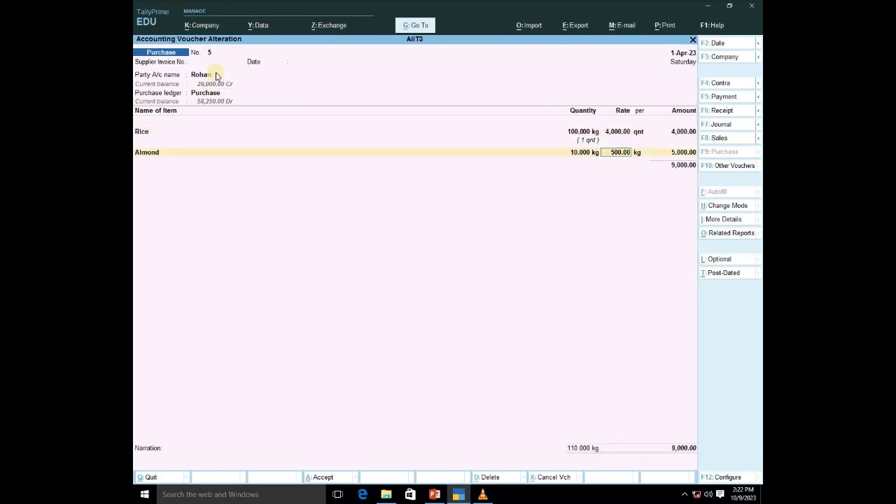
key("Return")
key("Return")
key("Return")
key("Return")
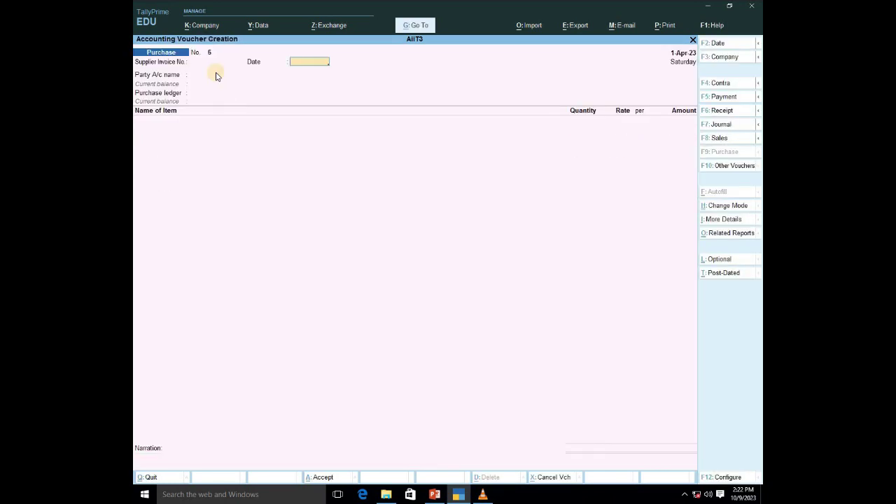
Step: Reopen purchase voucher 5 and open its print configuration
key("Page_Up")
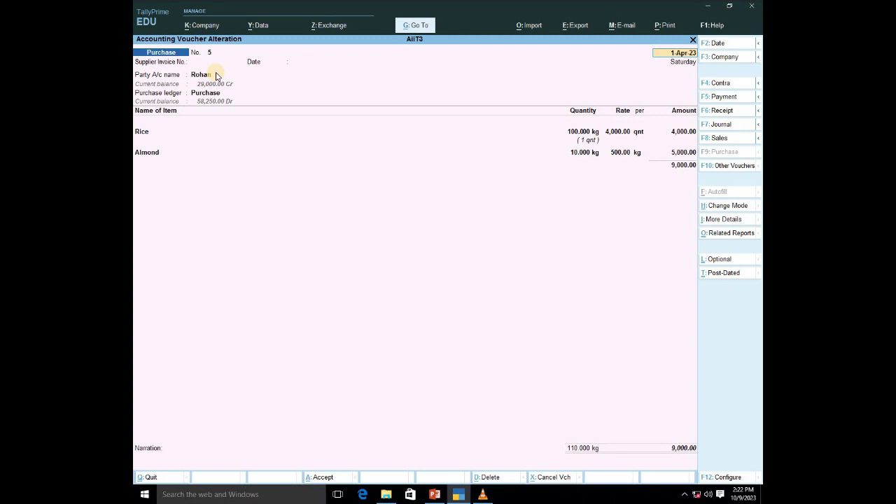
key("ctrl")
key("ctrl+p")
key("Left")
key("Left")
key("Return")
key("Return")
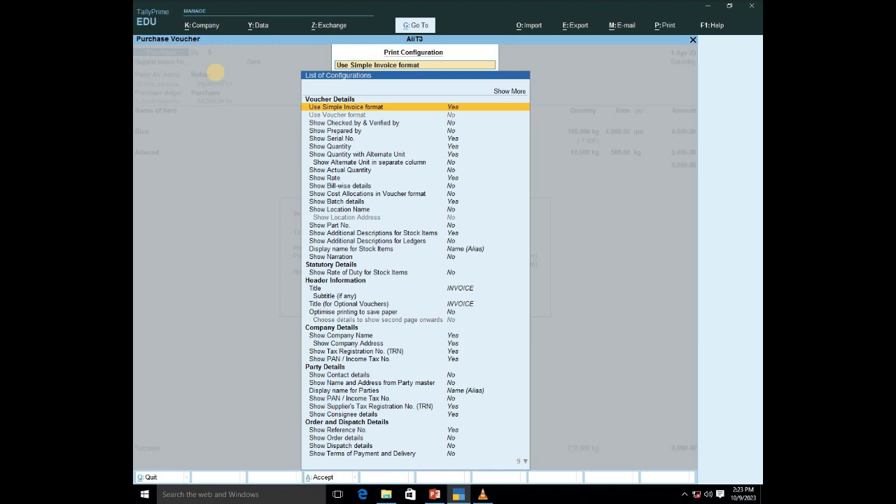
Step: Check the Display name for Parties setting in the print configuration and keep Name (Alias)
key("Down")
key("Down")
key("Down")
key("Down")
key("Down")
key("Down")
key("Down")
key("Down")
key("Down")
key("Down")
key("Down")
key("Down")
key("Down")
key("Down")
key("Down")
key("Down")
key("Down")
key("Down")
key("Down")
key("Down")
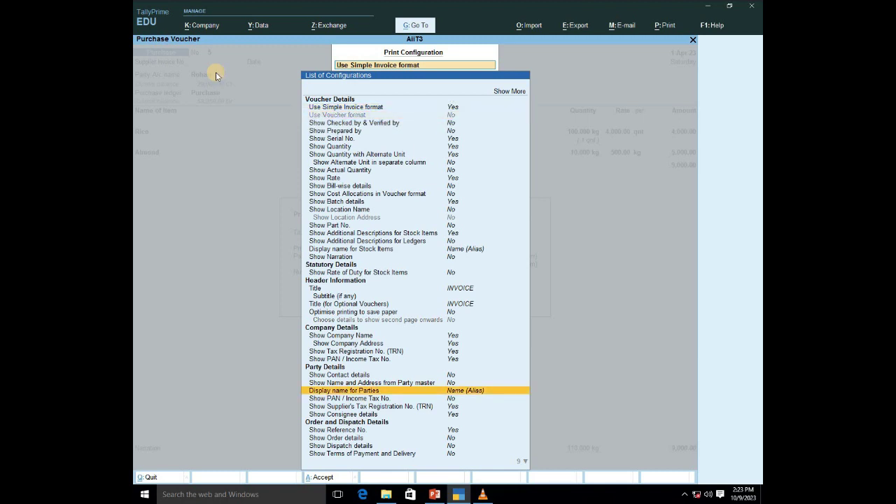
key("Return")
key("Return")
Step: Check the Display name for Stock Items setting in the print configuration and keep Name (Alias)
key("Up")
key("Up")
key("Up")
key("Up")
key("Up")
key("Up")
key("Up")
key("Up")
key("Up")
key("Up")
key("Up")
key("Up")
key("Up")
key("Up")
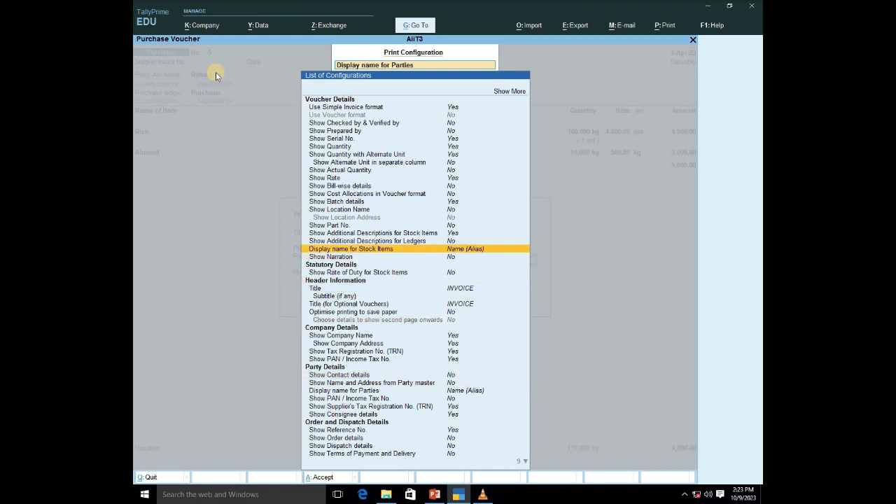
key("Return")
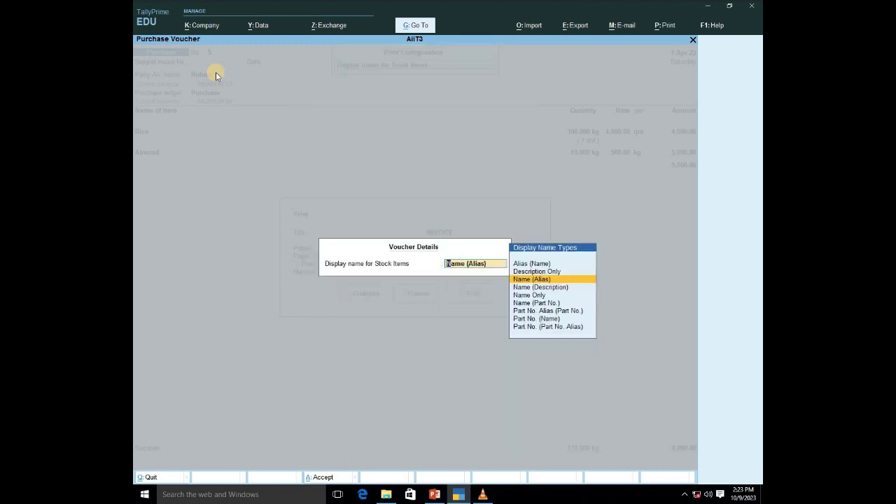
key("Return")
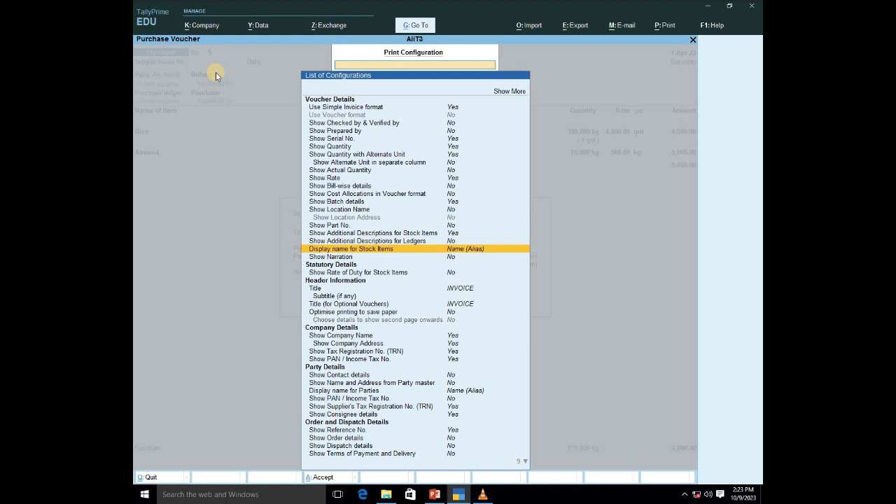
Step: Accept the print configuration, preview the invoice, zoom in to examine the party and item aliases, and return to the voucher
key("ctrl+a")
key("i")
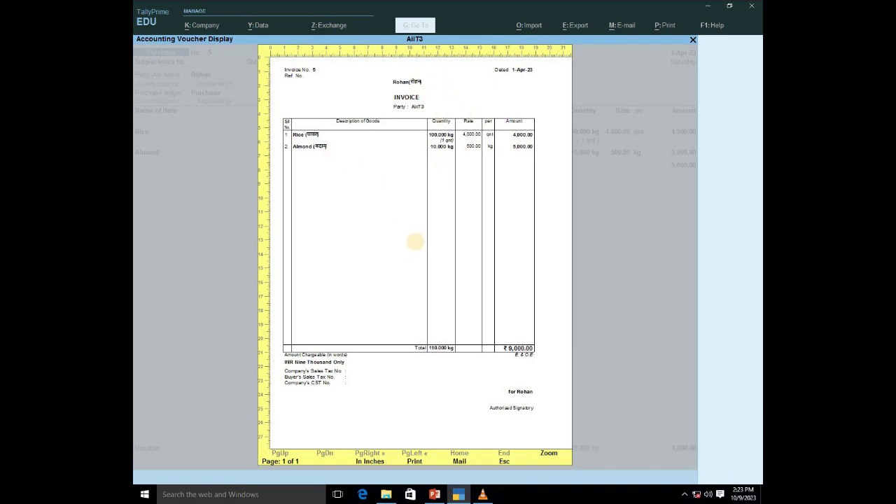
left_click(547, 452)
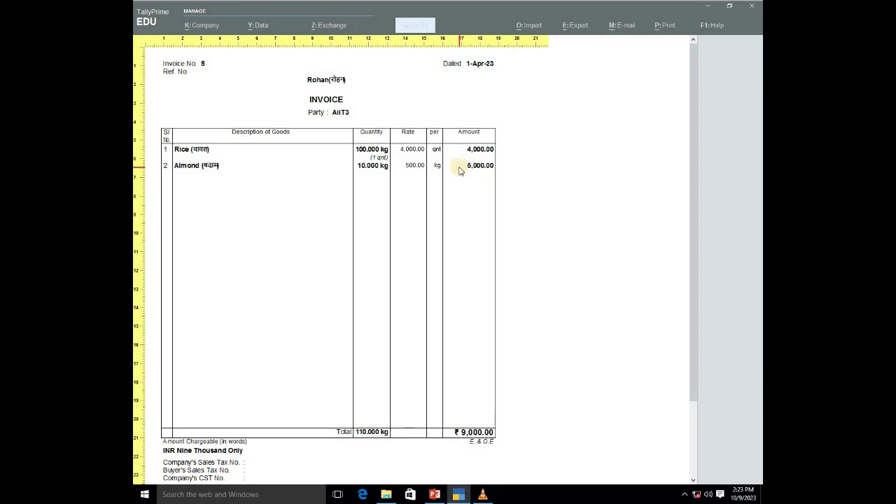
key("z")
key("Escape")
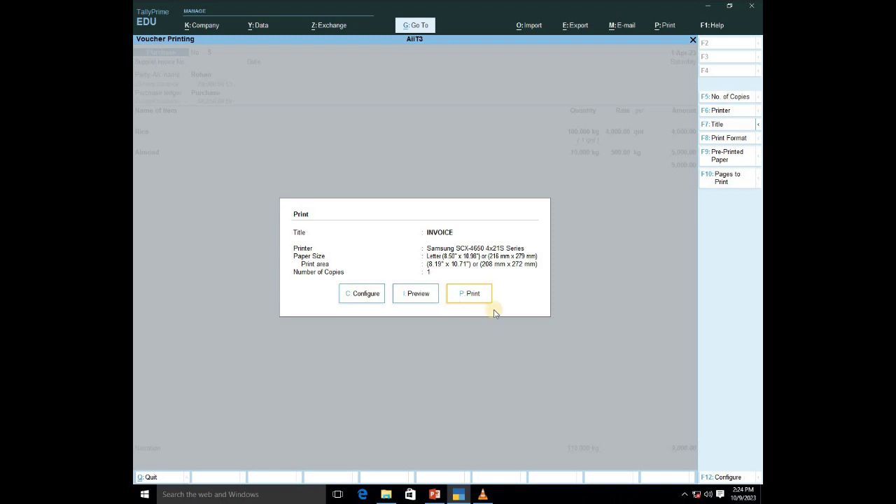
key("Escape")
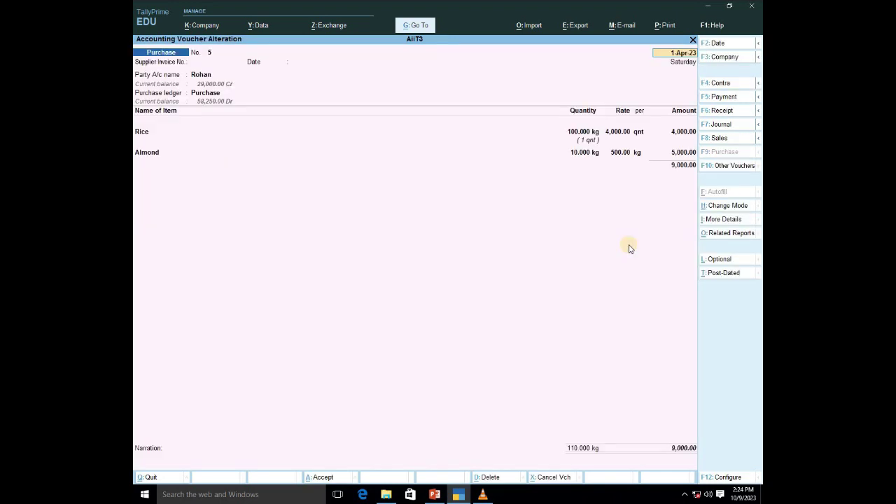